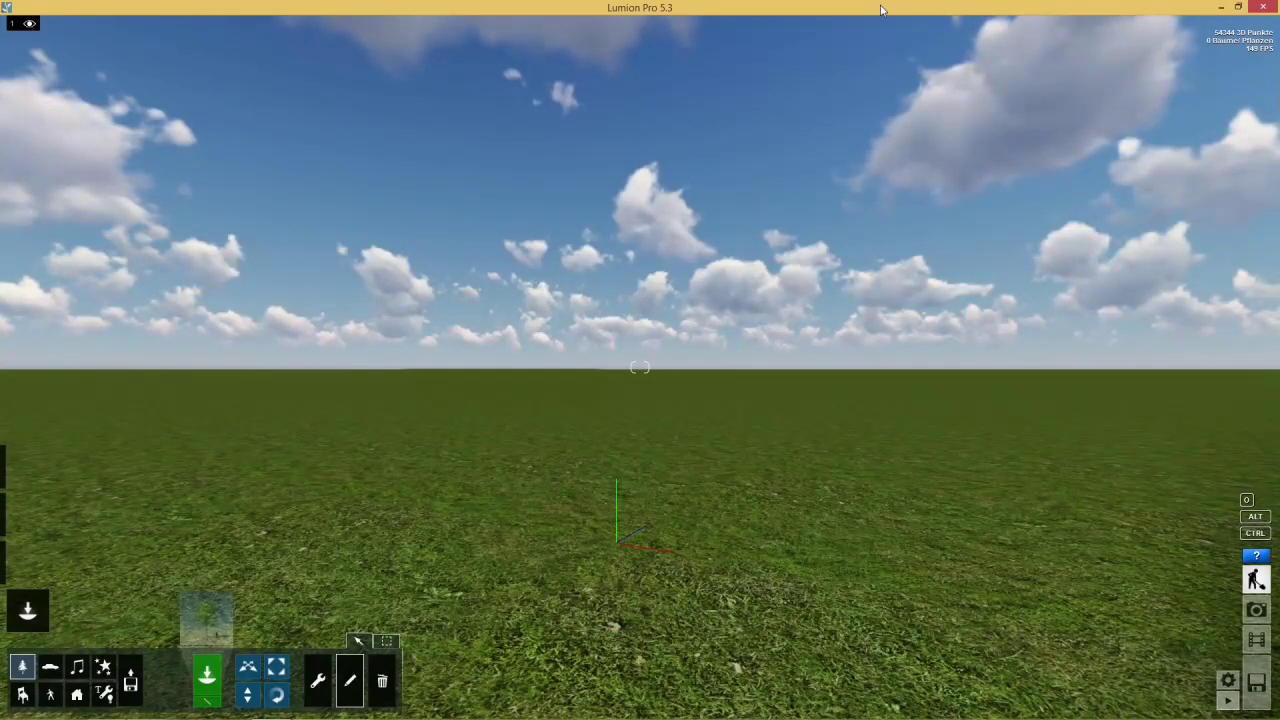
Step: Pick LacebarkElm_M2_RT from the nature library and plant it mid-field, checking its shadow
{"action": "left_click", "coordinate": [205, 618]}
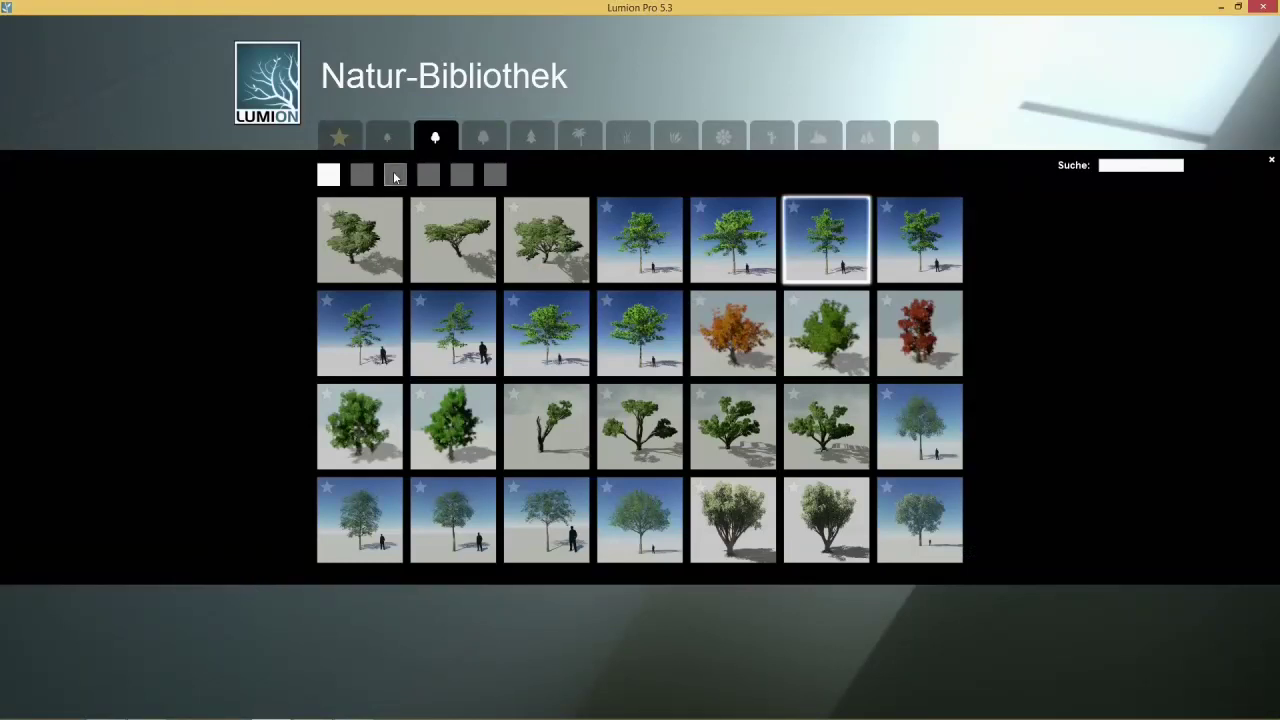
{"action": "left_click", "coordinate": [395, 177]}
{"action": "left_click", "coordinate": [437, 177]}
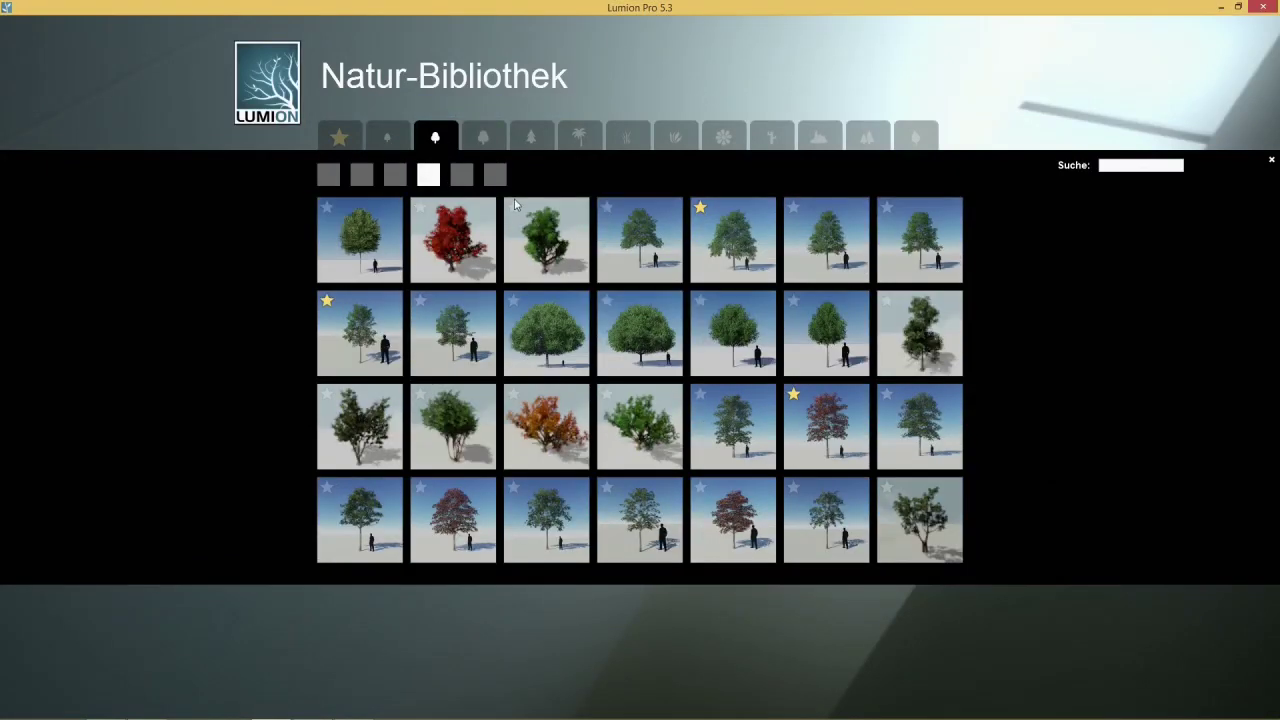
{"action": "left_click", "coordinate": [825, 237]}
{"action": "left_click", "coordinate": [640, 472]}
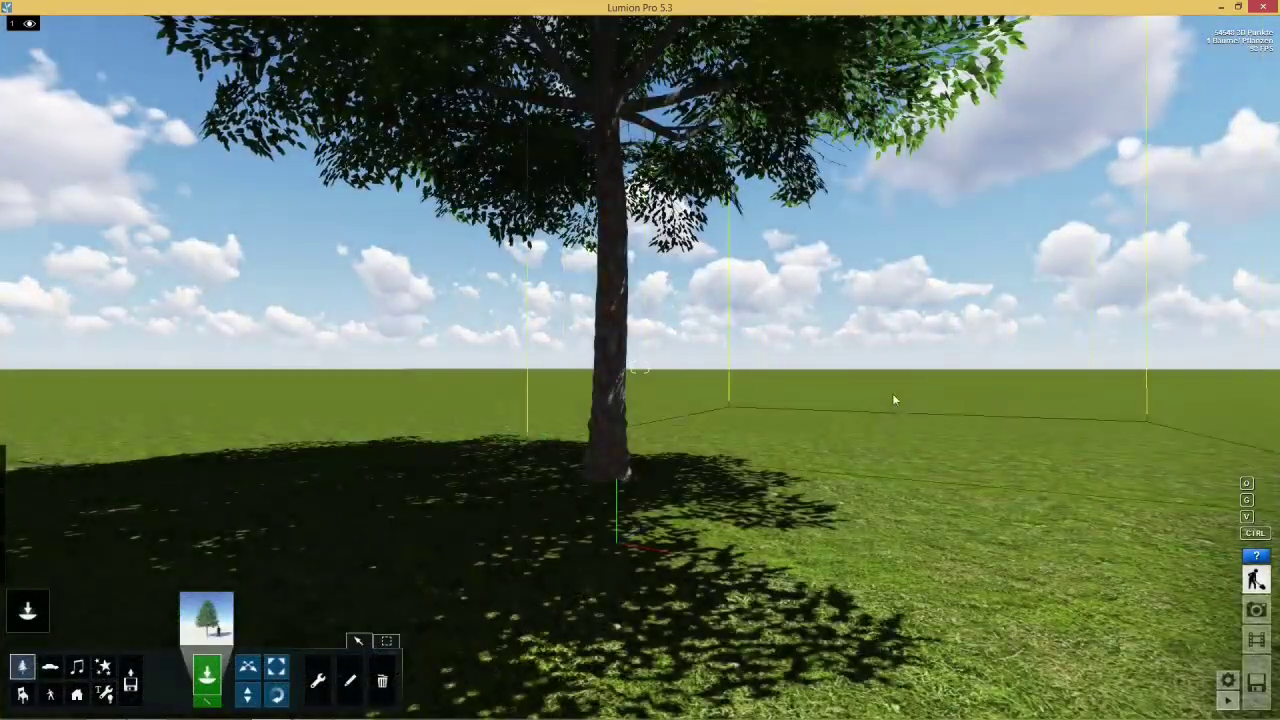
{"action": "right_click_drag", "start_coordinate": [895, 400], "coordinate": [895, 480]}
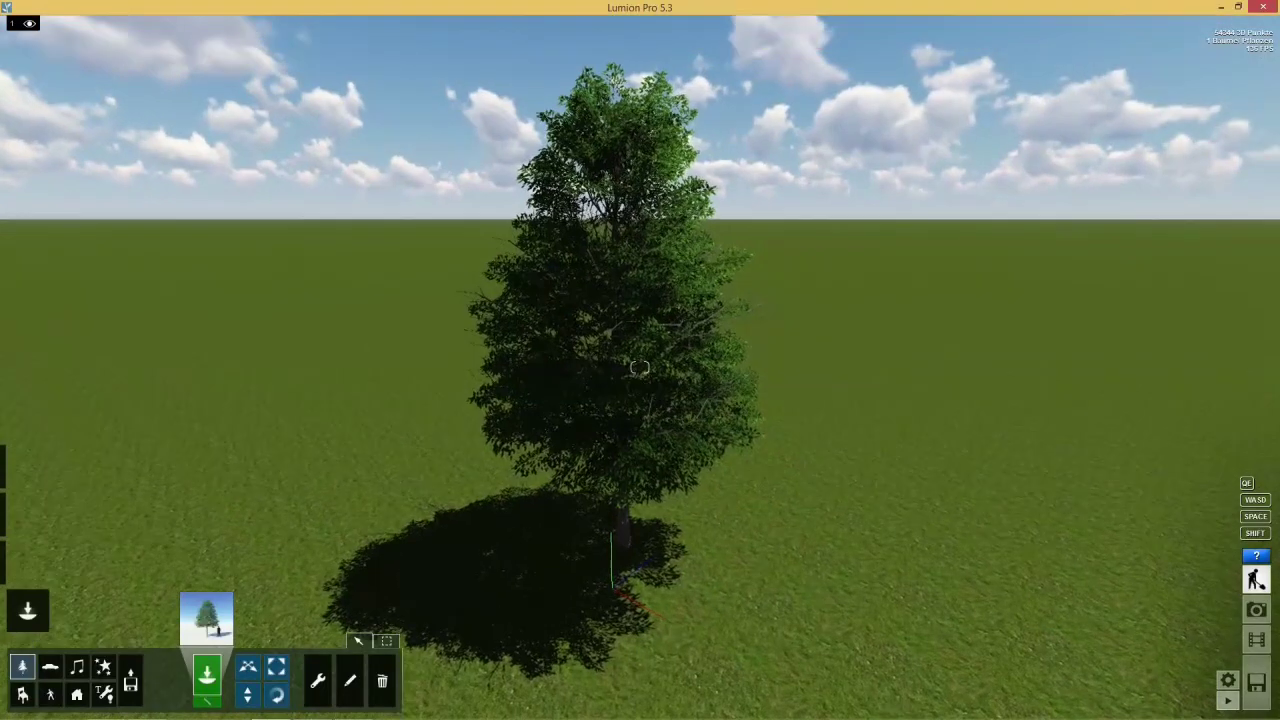
{"action": "right_click_drag", "start_coordinate": [895, 480], "coordinate": [838, 343]}
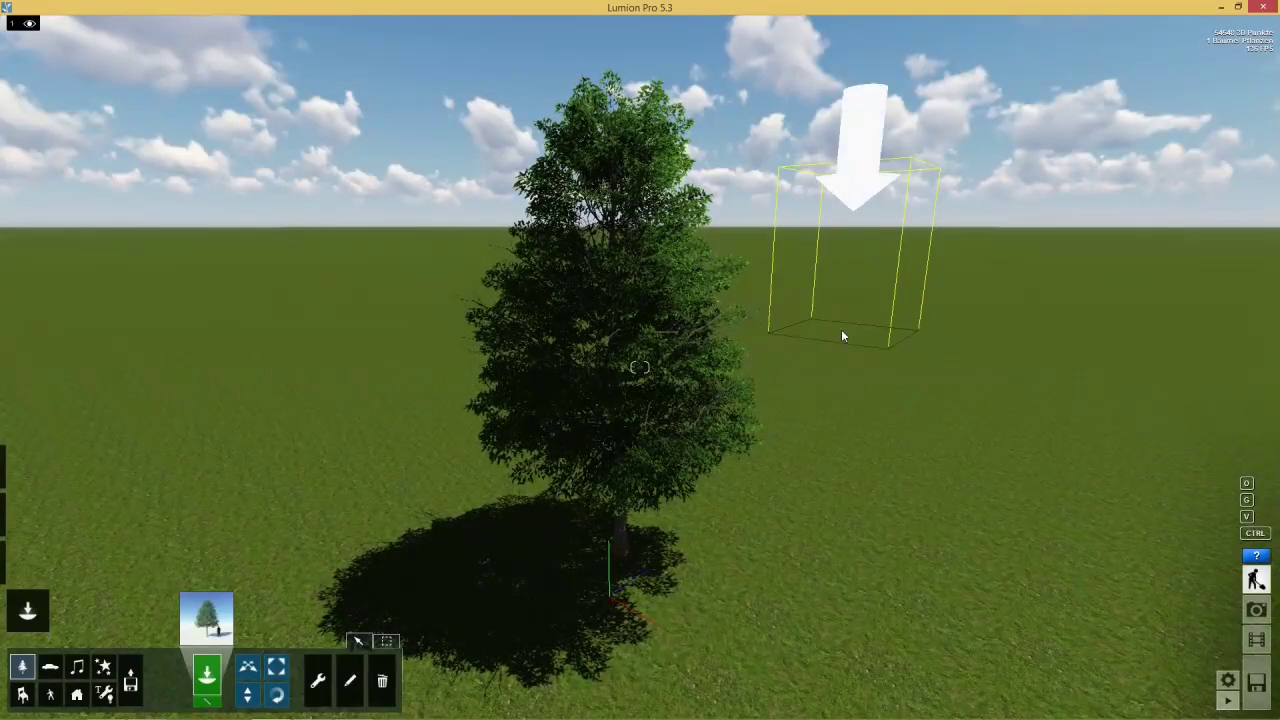
Step: Frame the whole elm with trunk and shadow, then enter Eigenschaften ändern mode
{"action": "left_click", "coordinate": [730, 390]}
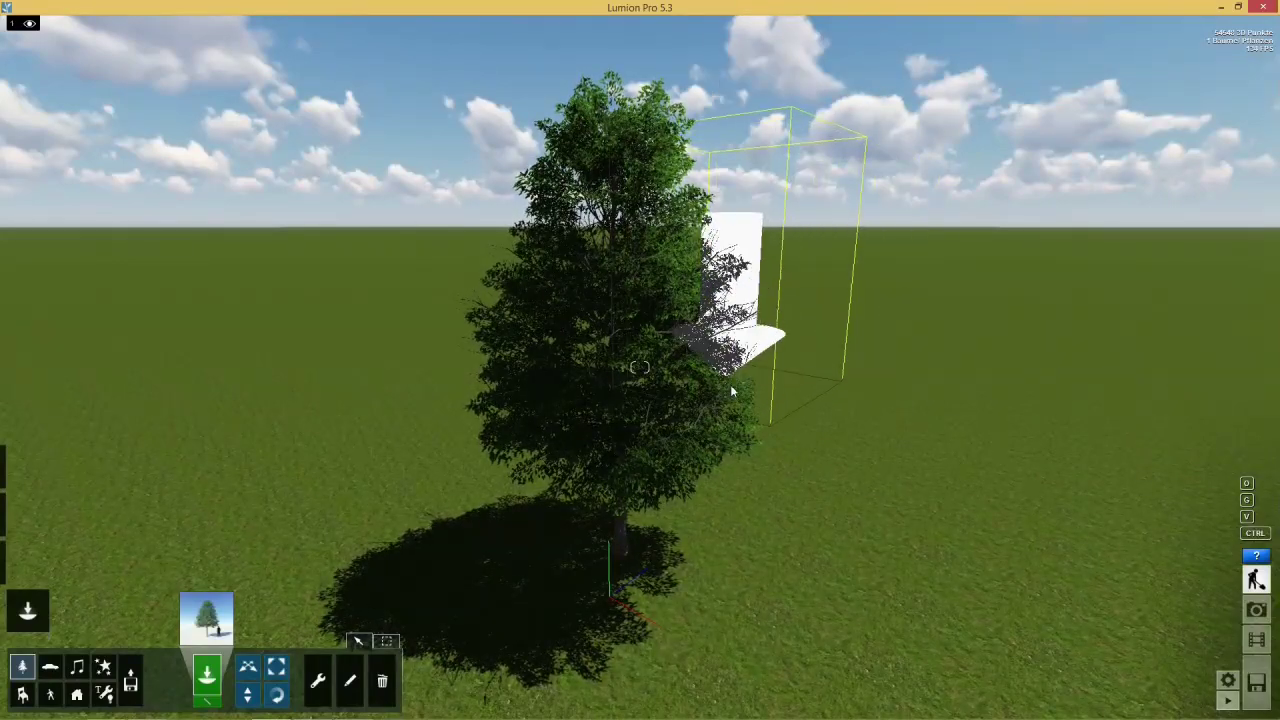
{"action": "right_click_drag", "start_coordinate": [762, 385], "coordinate": [762, 410]}
{"action": "key", "text": "w"}
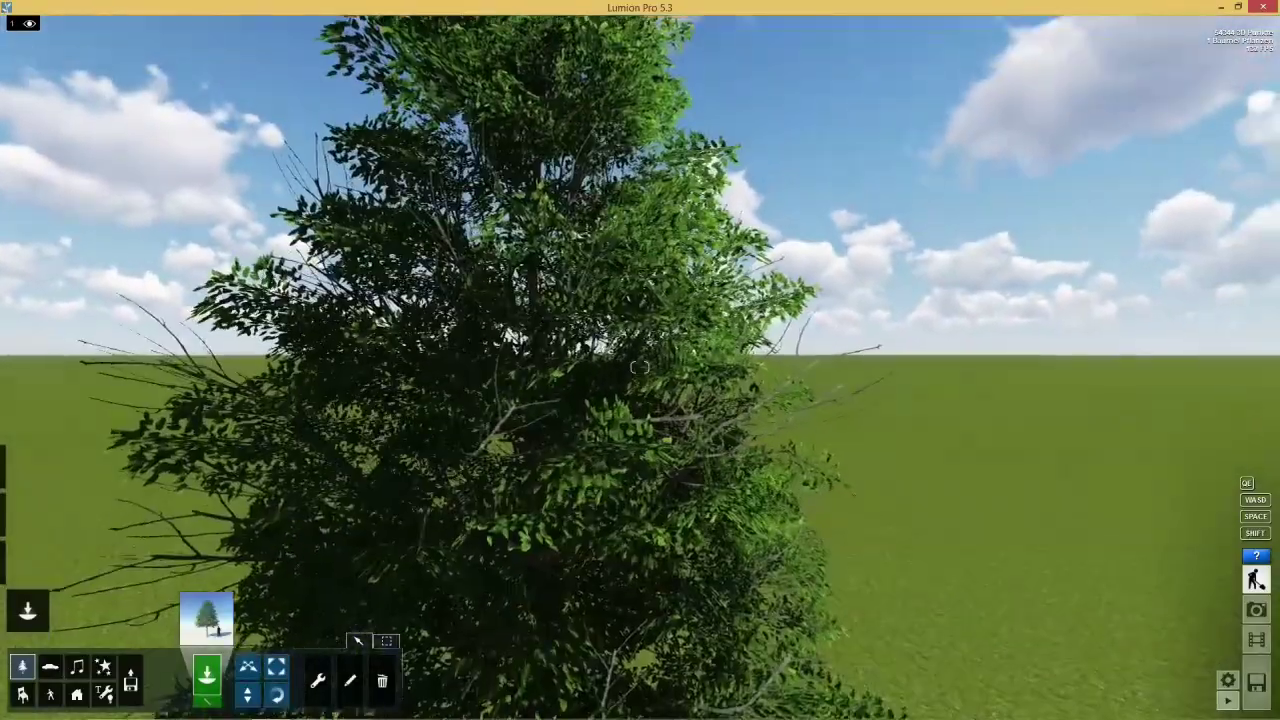
{"action": "right_click_drag", "start_coordinate": [639, 367], "coordinate": [639, 420]}
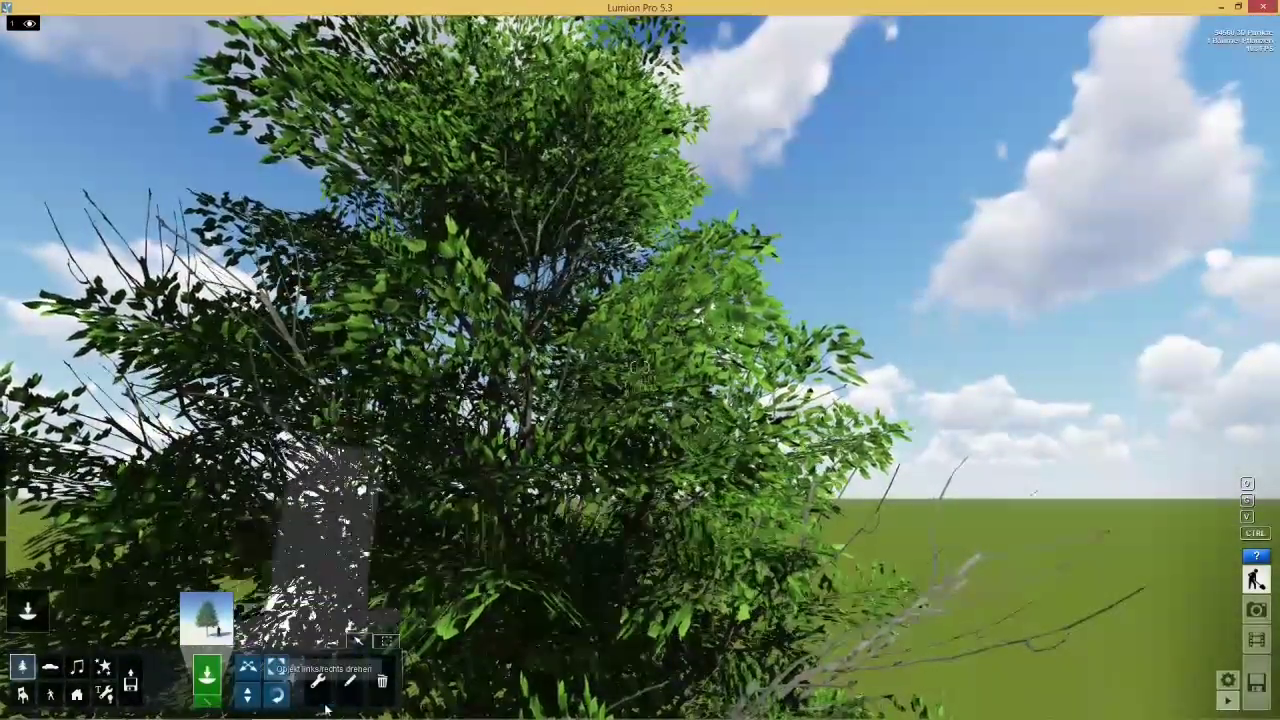
{"action": "key", "text": "s"}
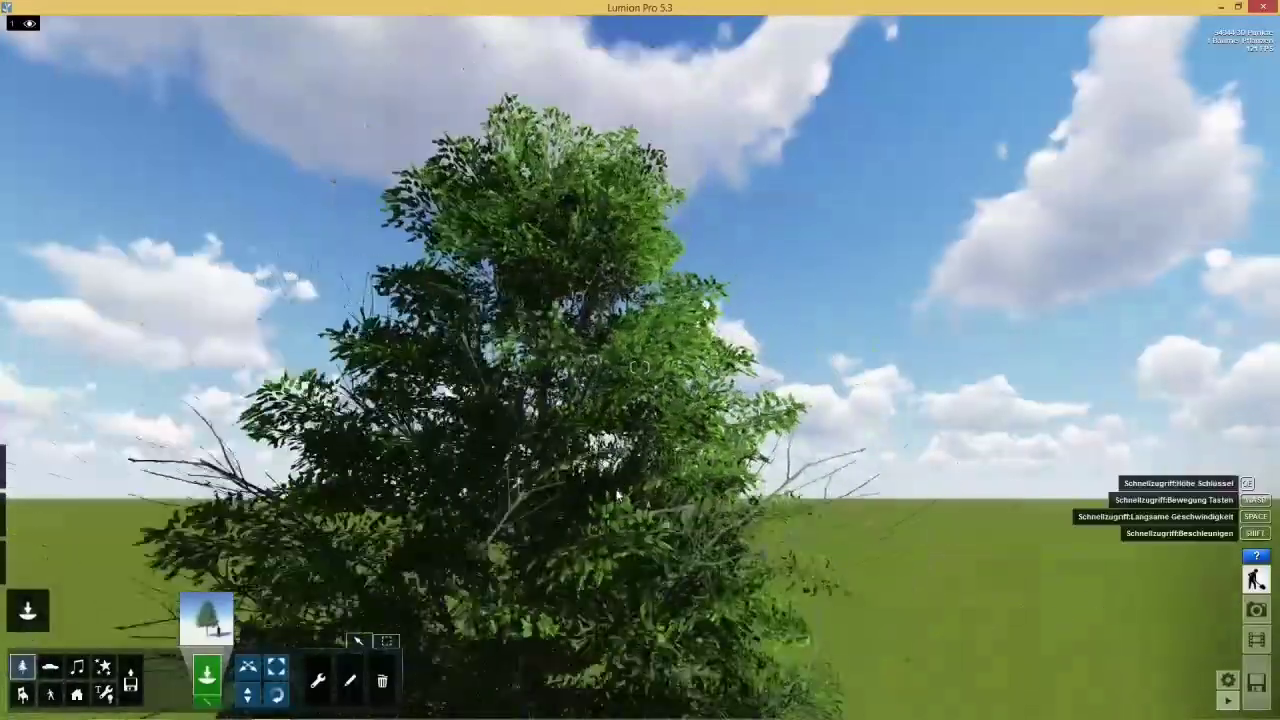
{"action": "right_click_drag", "start_coordinate": [617, 494], "coordinate": [454, 569]}
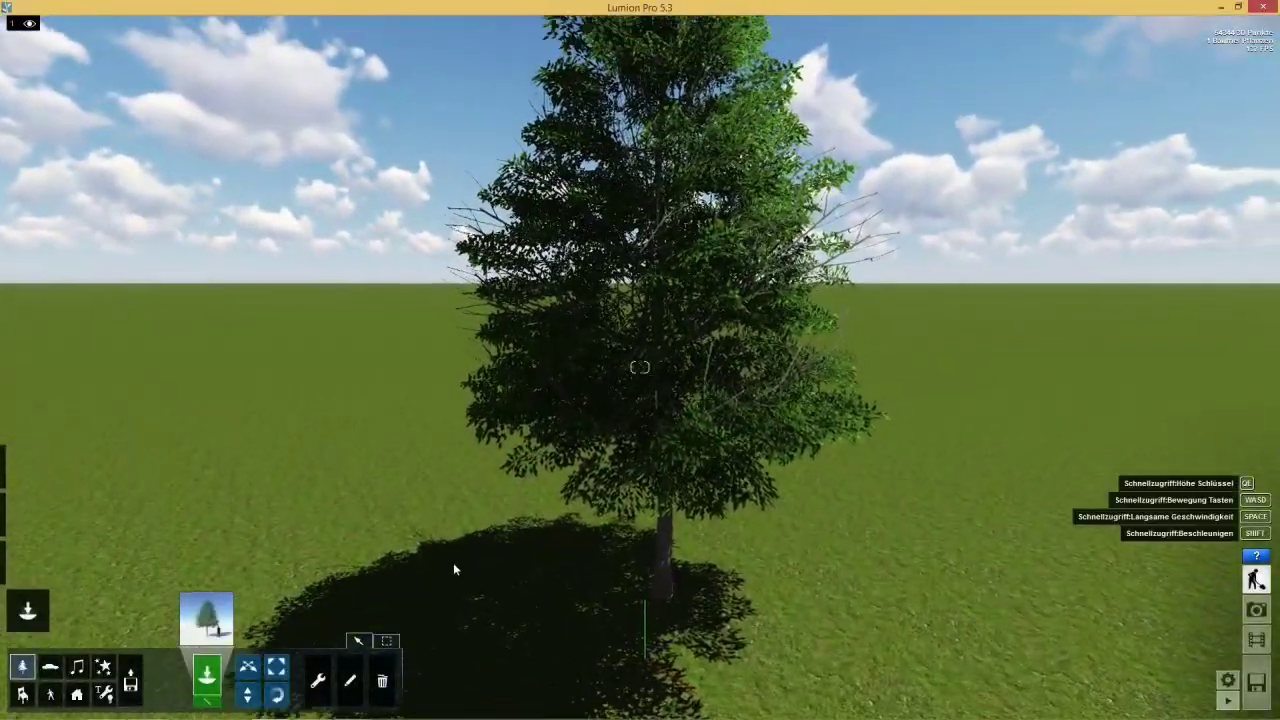
{"action": "left_click", "coordinate": [350, 681]}
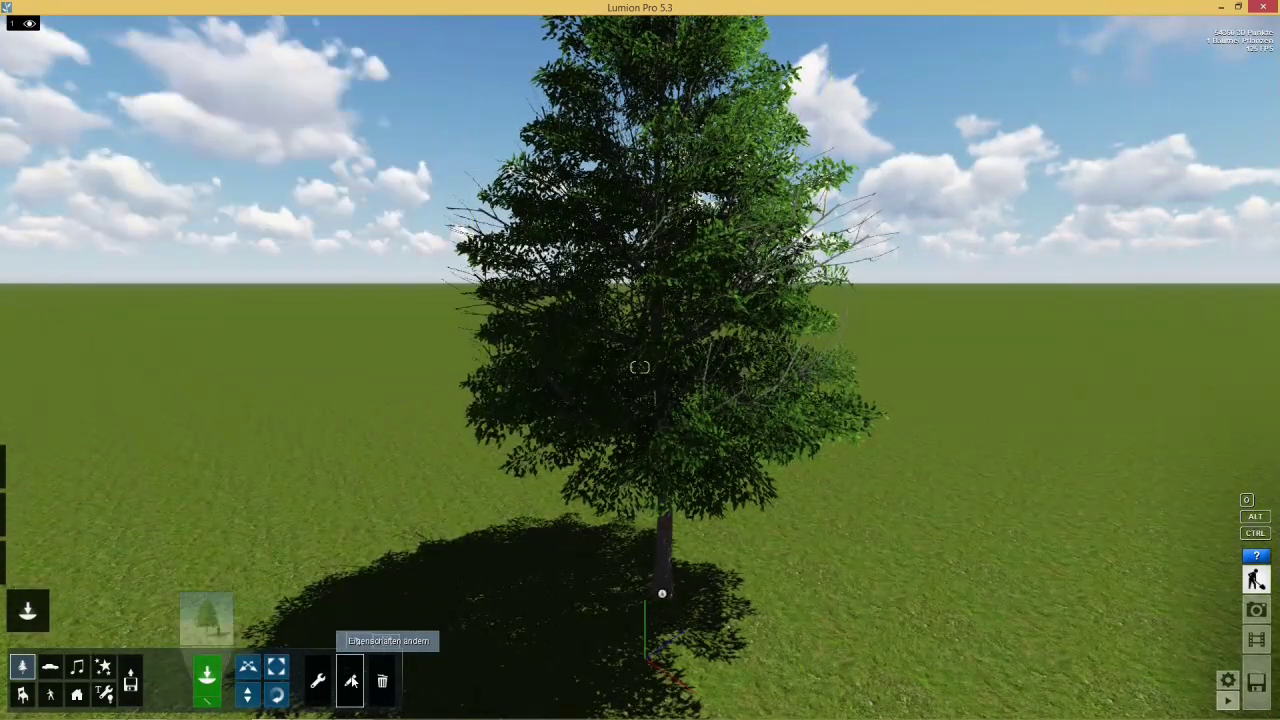
Step: Select the elm to show its Baum Eigenschaften panel, with the camera raised to the crown
{"action": "left_click", "coordinate": [662, 595]}
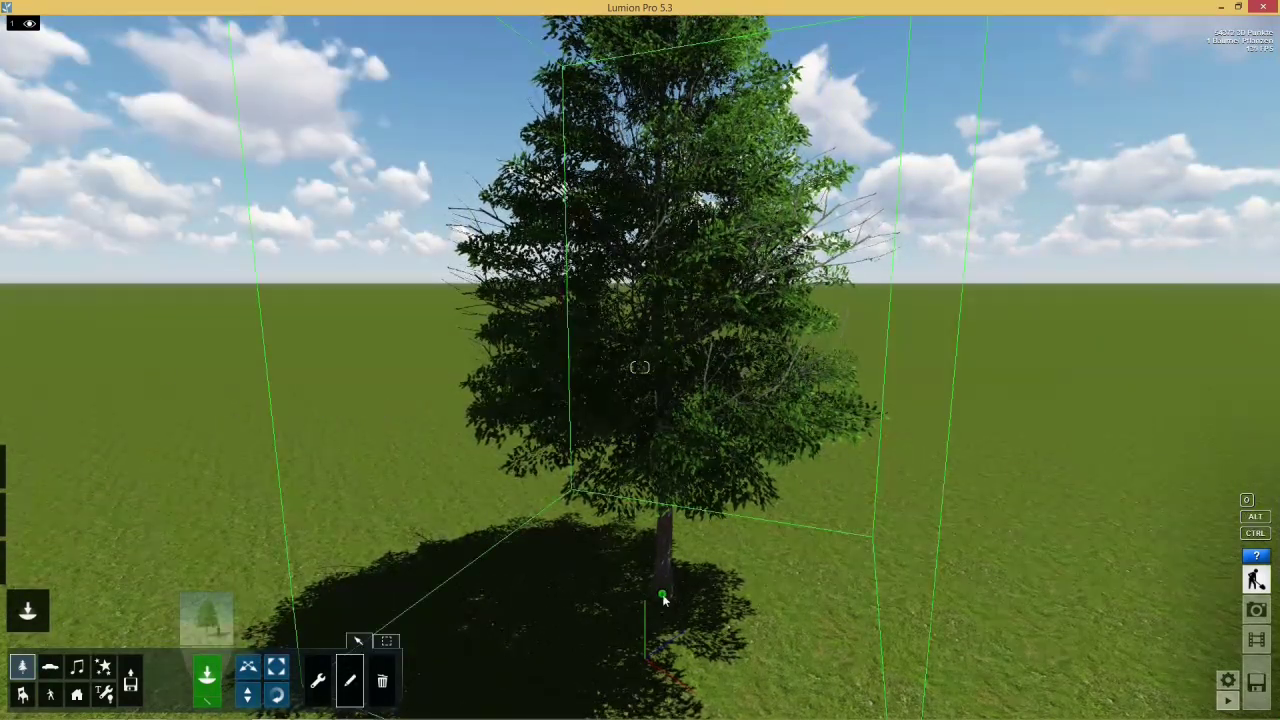
{"action": "left_click", "coordinate": [662, 596]}
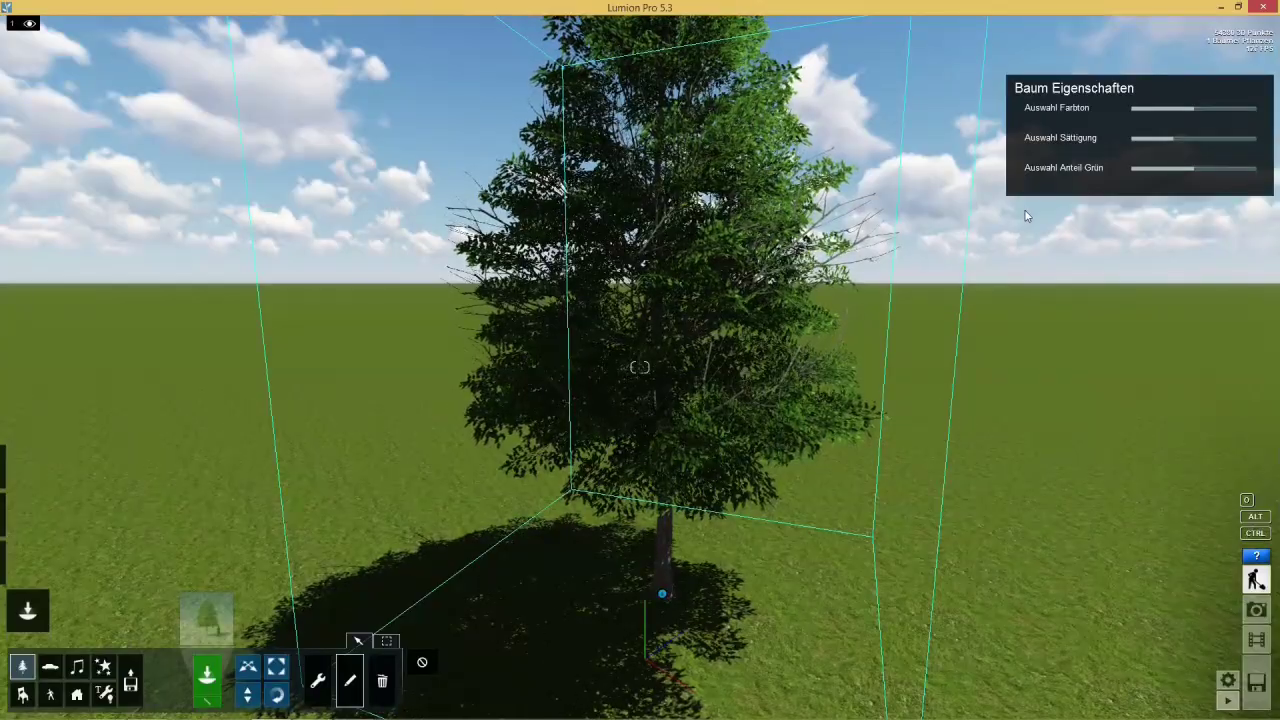
{"action": "right_click_drag", "start_coordinate": [1063, 321], "coordinate": [1063, 200]}
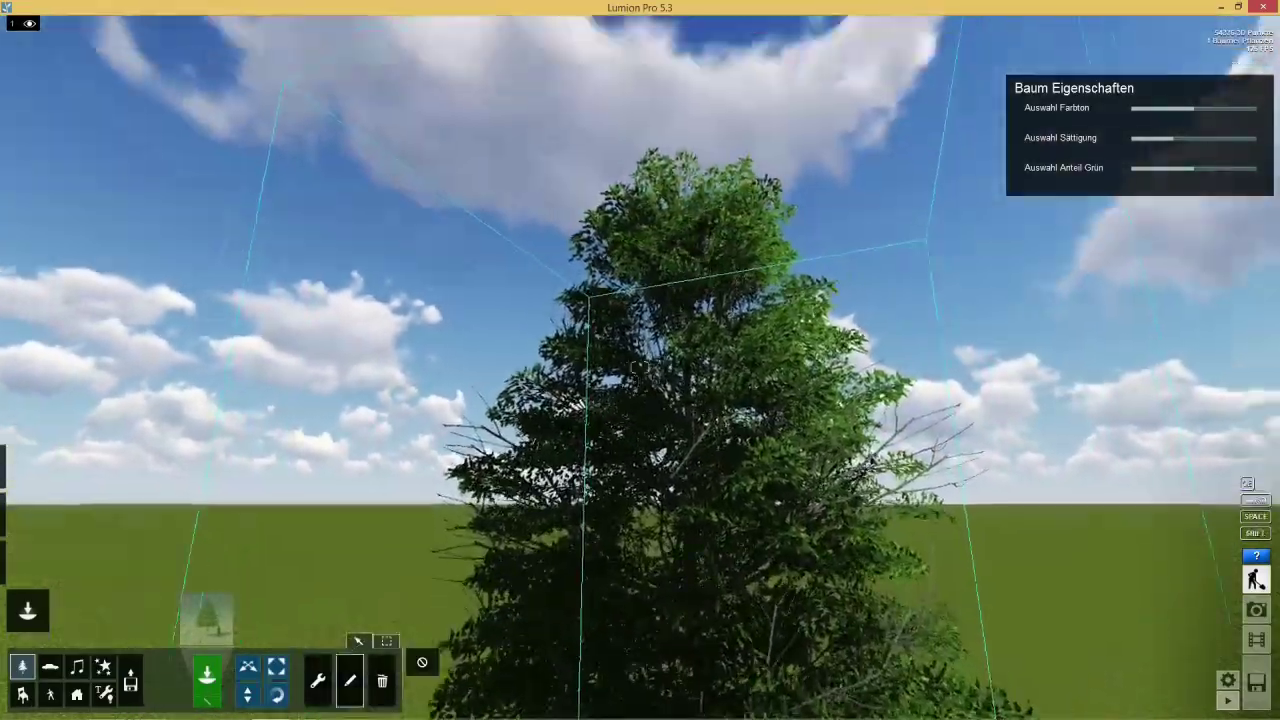
{"action": "key", "text": "w"}
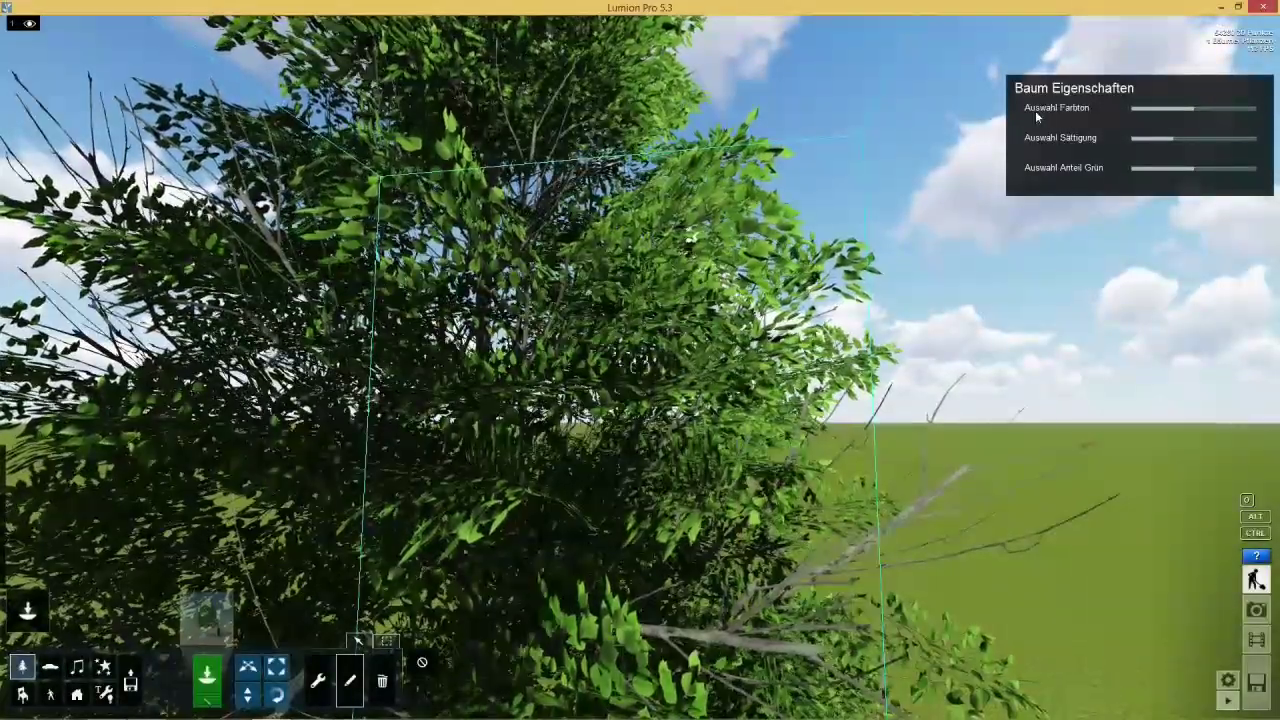
Step: Sweep the elm's Auswahl Farbton hue through green, blue and purple leaf tones
{"action": "left_click", "coordinate": [1192, 110]}
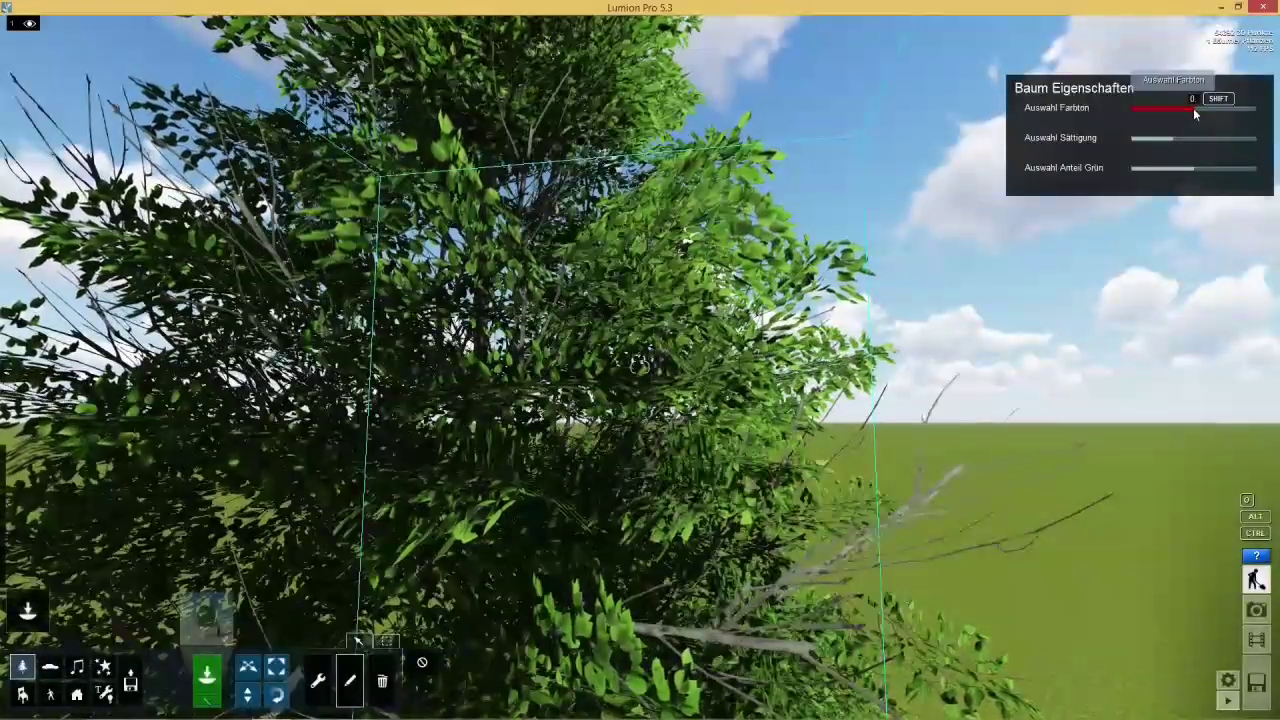
{"action": "left_click_drag", "start_coordinate": [1194, 114], "coordinate": [1243, 113]}
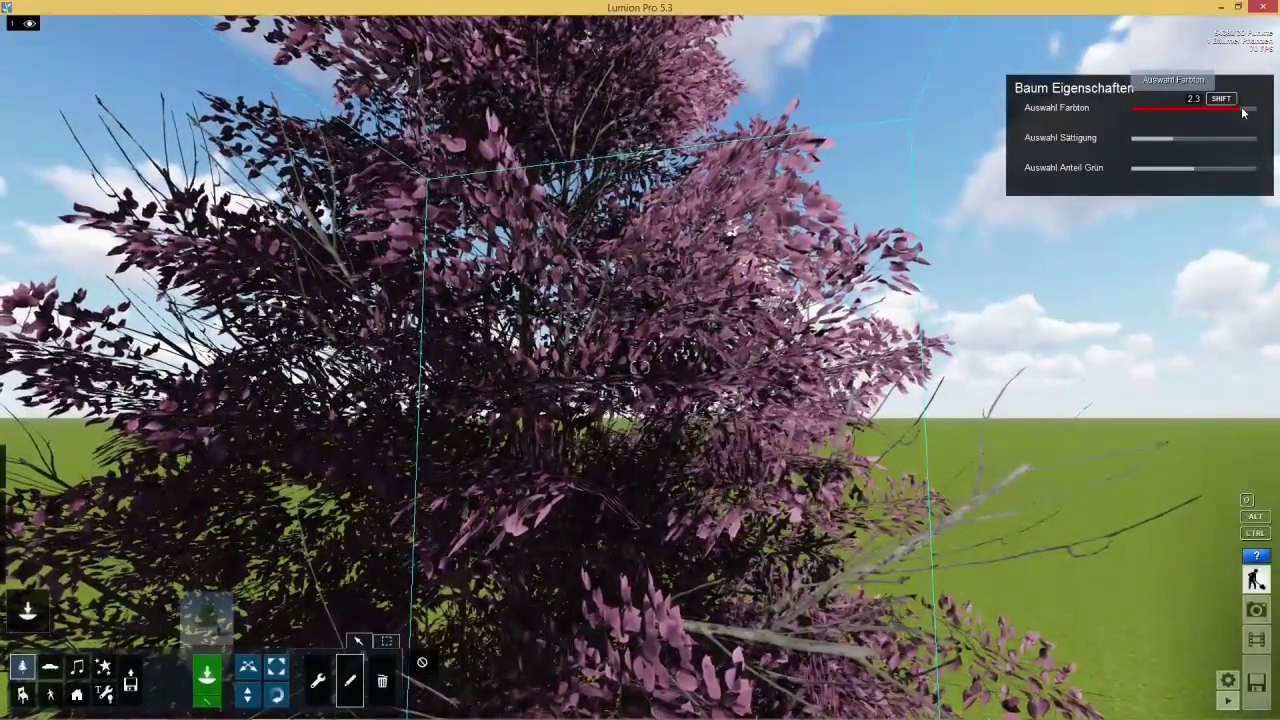
{"action": "key", "text": "d"}
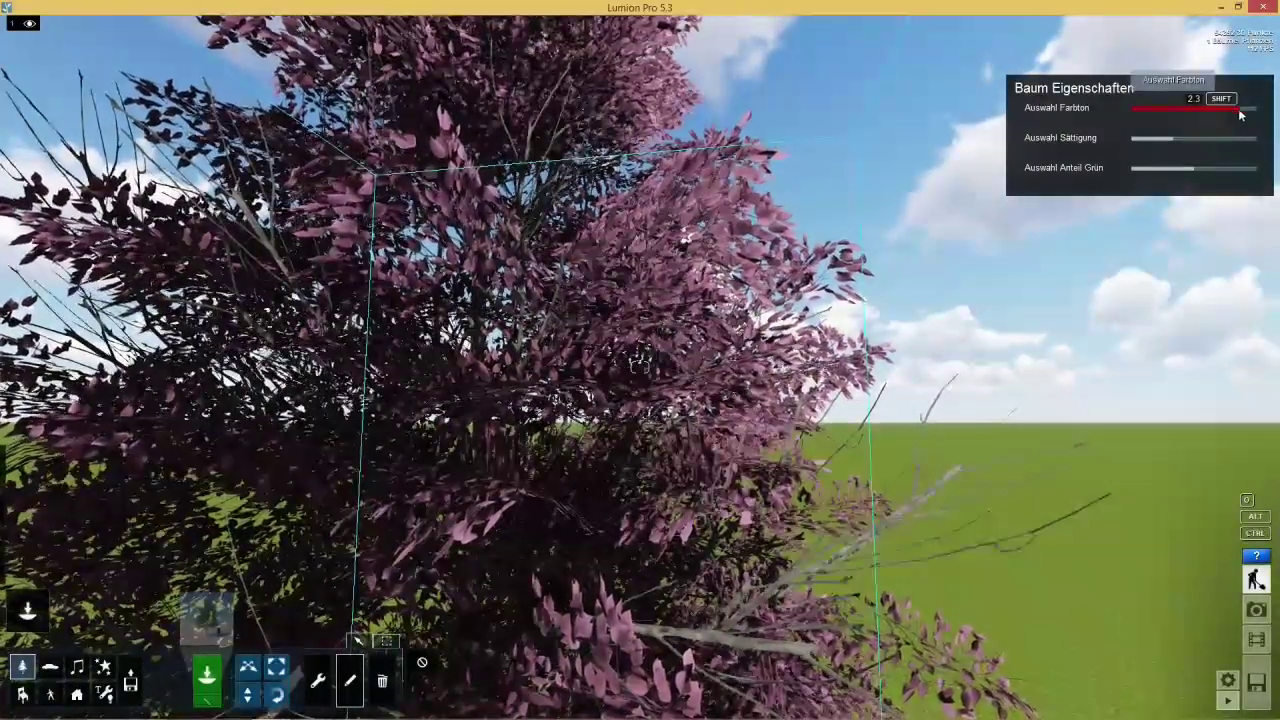
{"action": "mouse_move", "coordinate": [1240, 115]}
{"action": "left_mouse_down"}
{"action": "mouse_move", "coordinate": [1195, 113]}
{"action": "mouse_move", "coordinate": [1254, 113]}
{"action": "left_mouse_up"}
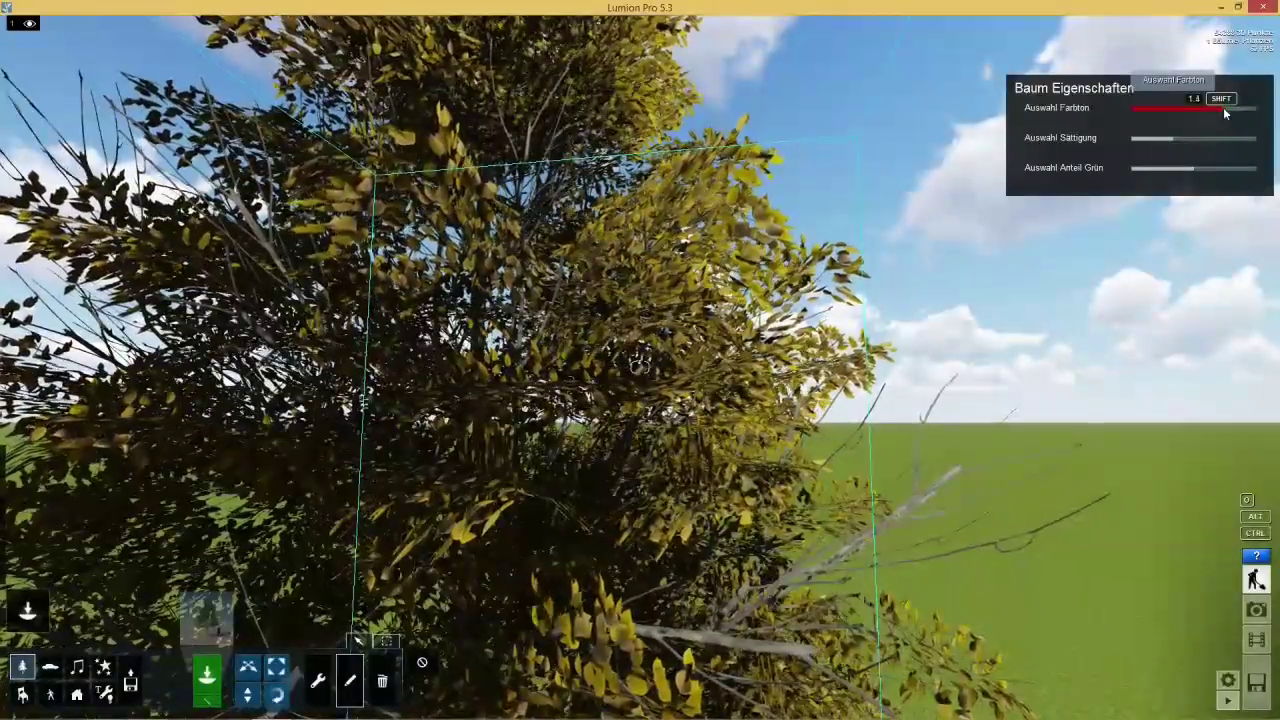
{"action": "left_click_drag", "start_coordinate": [1224, 113], "coordinate": [1196, 115]}
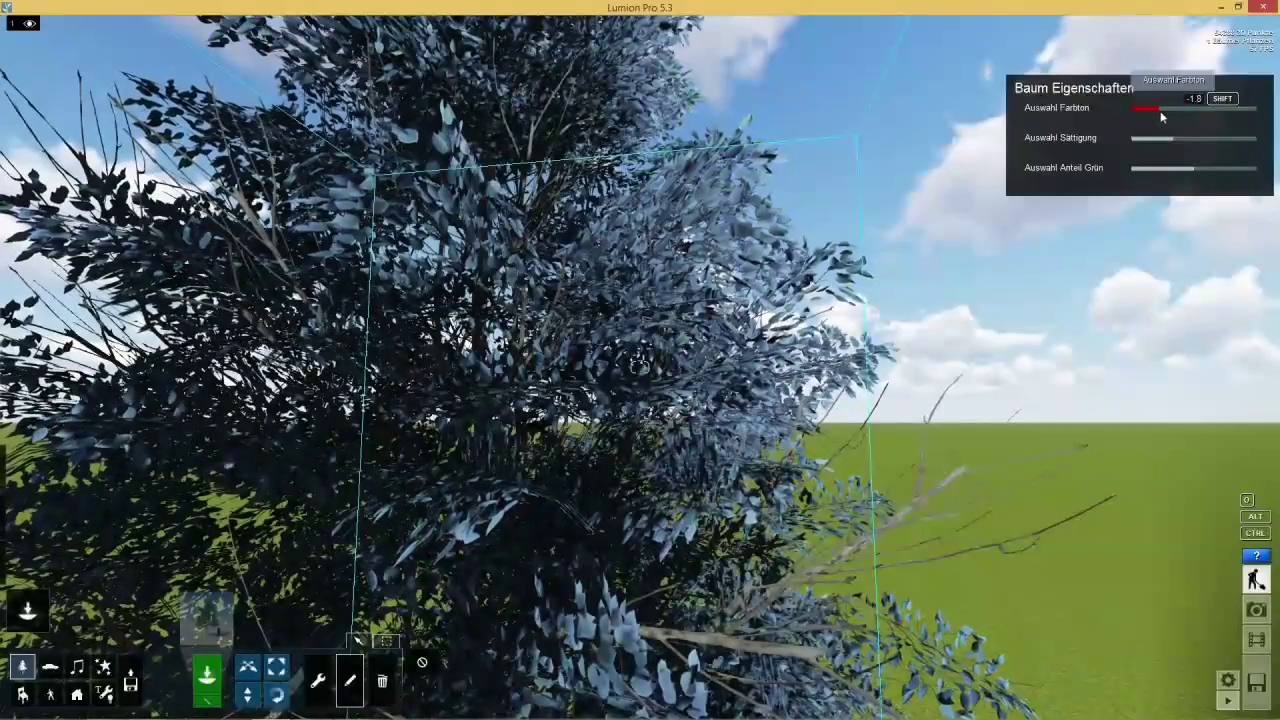
{"action": "left_click_drag", "start_coordinate": [1171, 118], "coordinate": [1198, 117]}
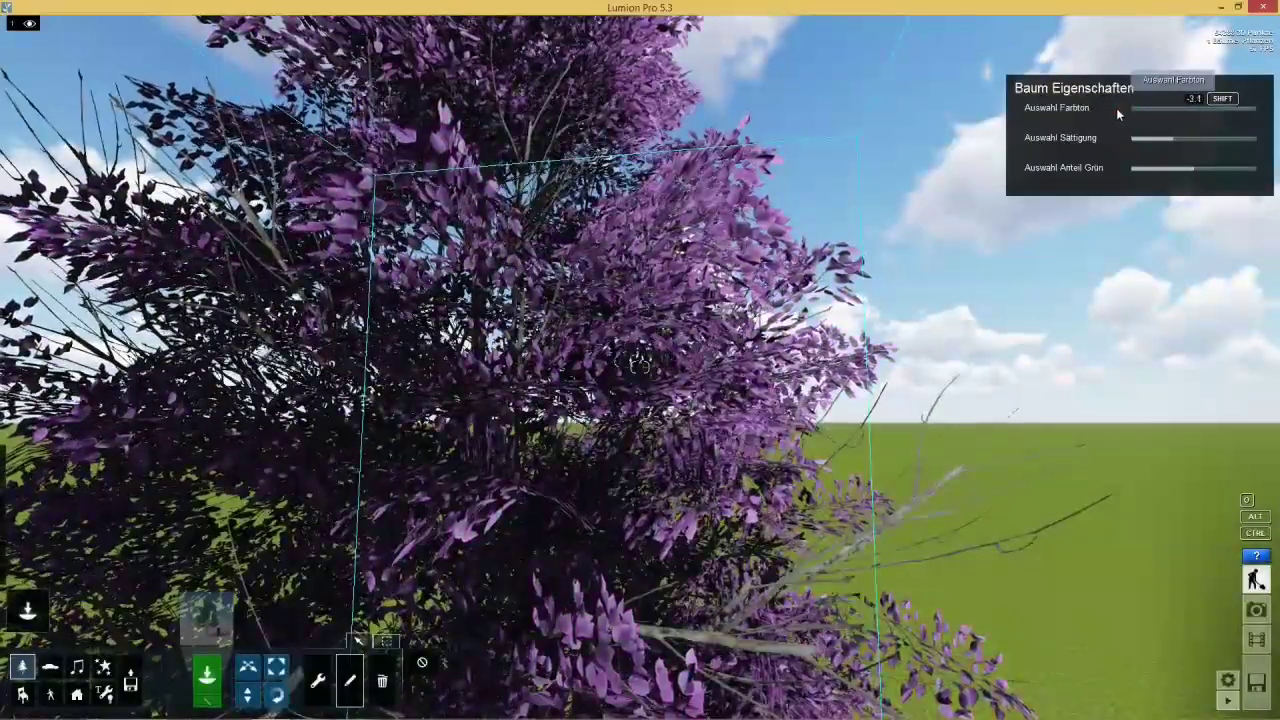
{"action": "mouse_move", "coordinate": [1145, 110]}
{"action": "left_mouse_down"}
{"action": "mouse_move", "coordinate": [1259, 111]}
{"action": "mouse_move", "coordinate": [1228, 110]}
{"action": "mouse_move", "coordinate": [1173, 140]}
{"action": "mouse_move", "coordinate": [1246, 140]}
{"action": "left_mouse_up"}
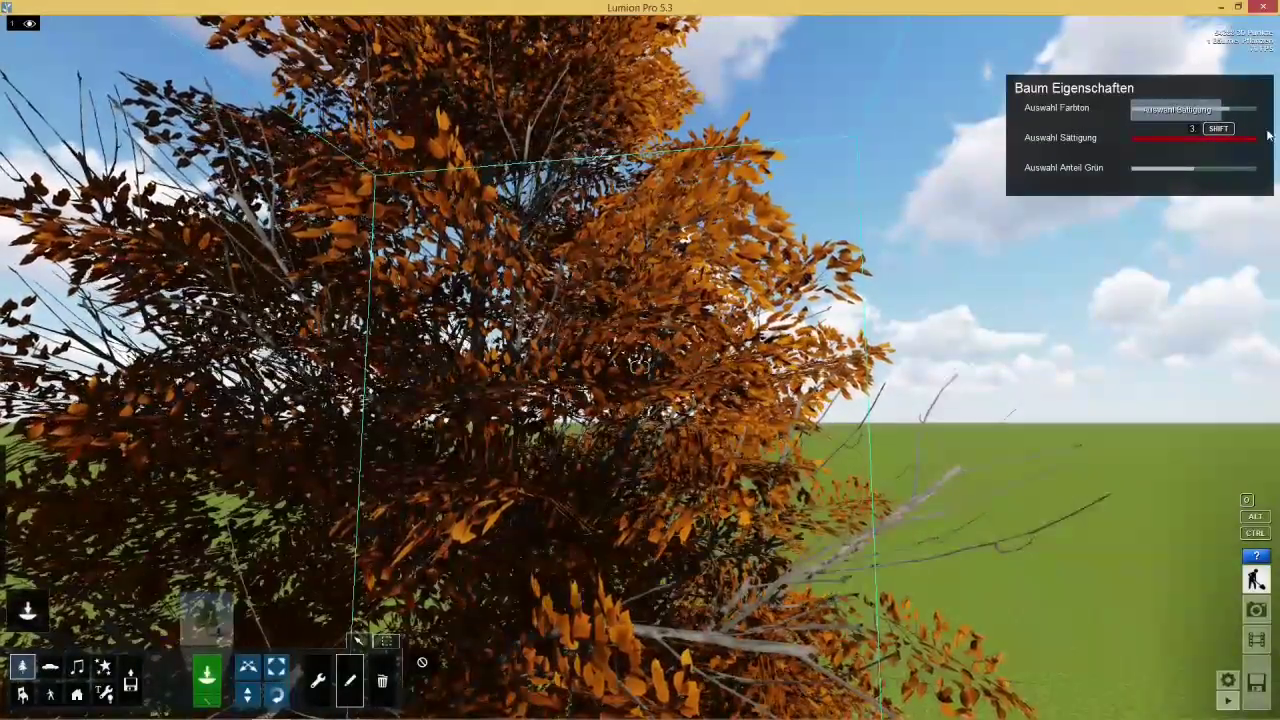
Step: Max out the elm's leaf saturation and settle the hue on orange, viewing the crown
{"action": "left_click_drag", "start_coordinate": [1241, 135], "coordinate": [1107, 142]}
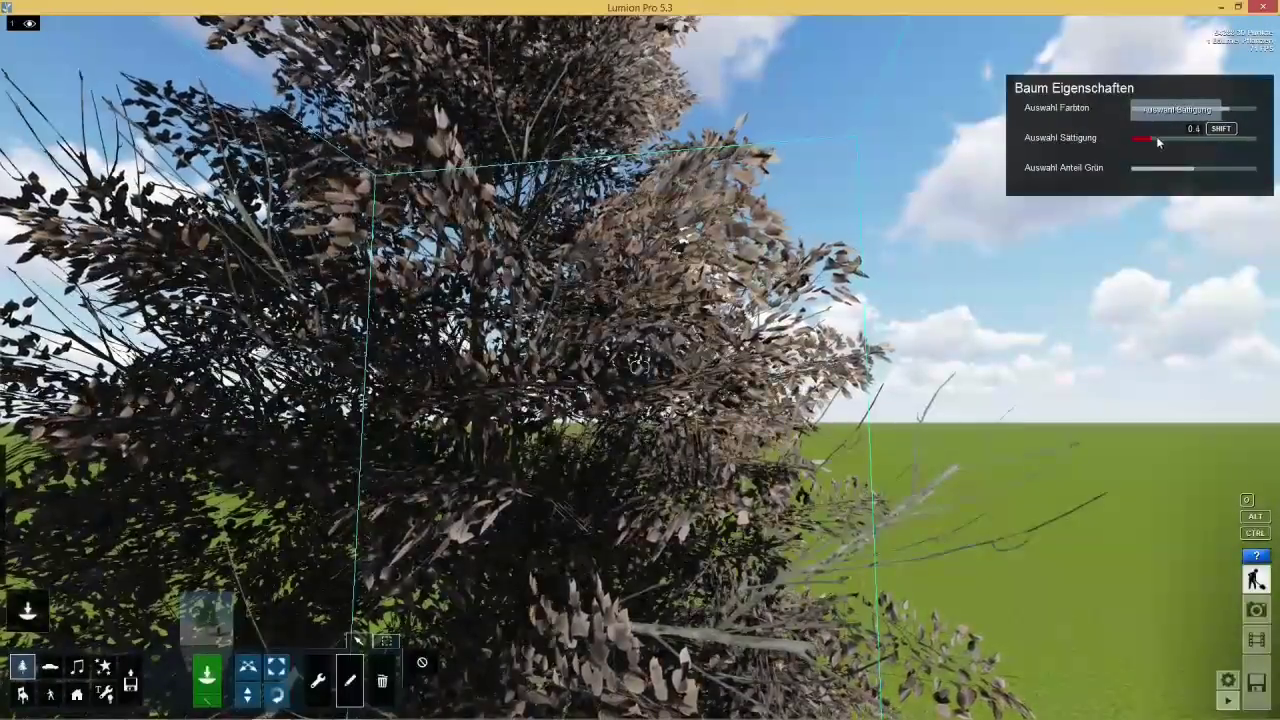
{"action": "left_click_drag", "start_coordinate": [1240, 145], "coordinate": [1275, 147]}
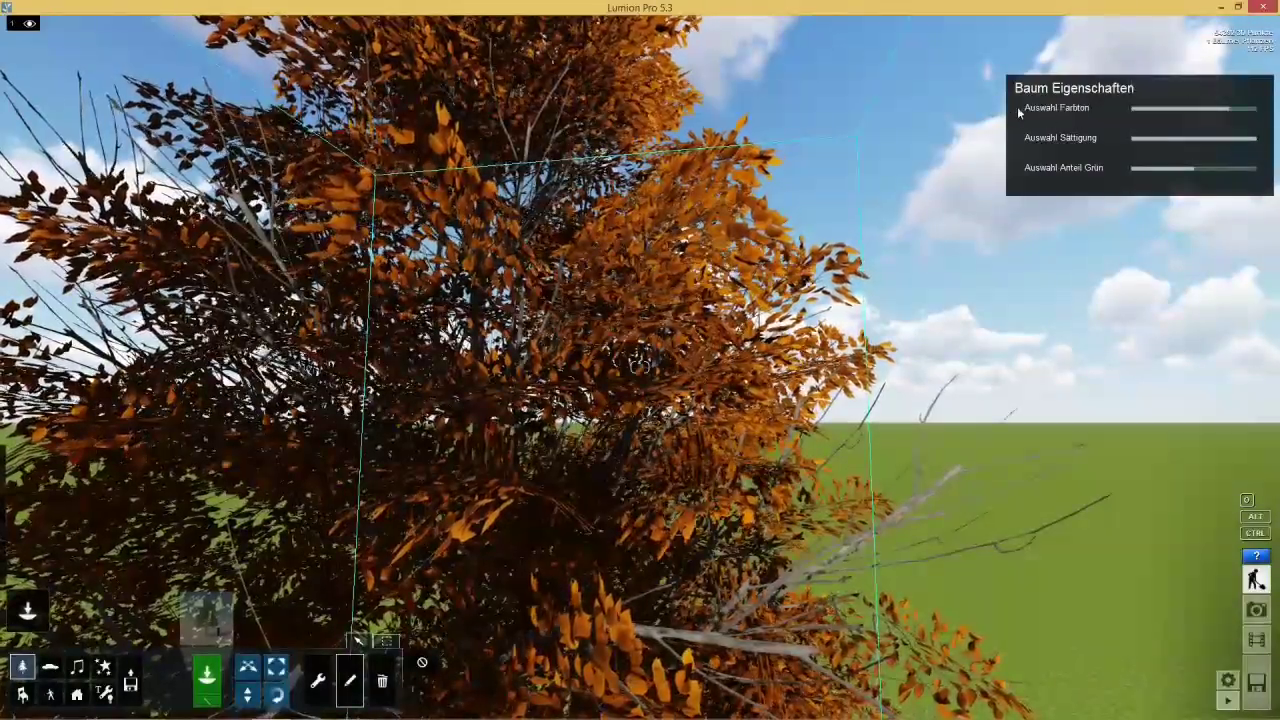
{"action": "left_click_drag", "start_coordinate": [1222, 112], "coordinate": [1210, 110]}
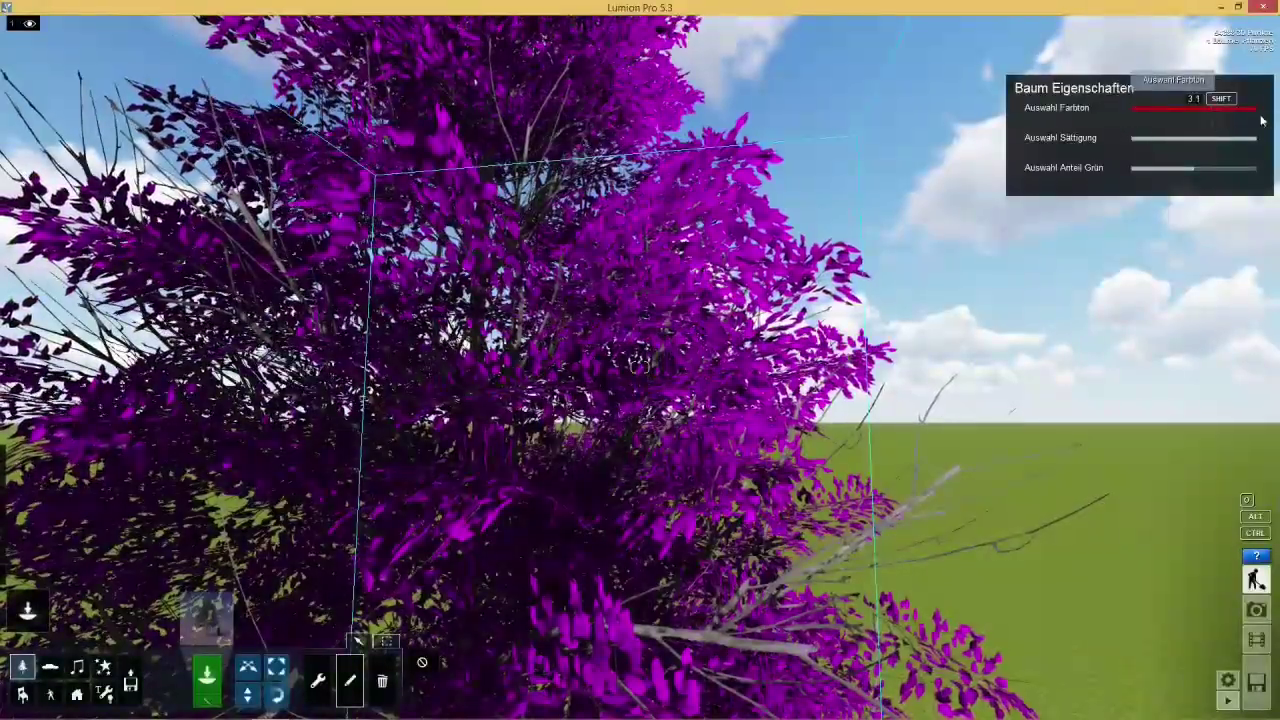
{"action": "left_click_drag", "start_coordinate": [1262, 120], "coordinate": [1192, 121]}
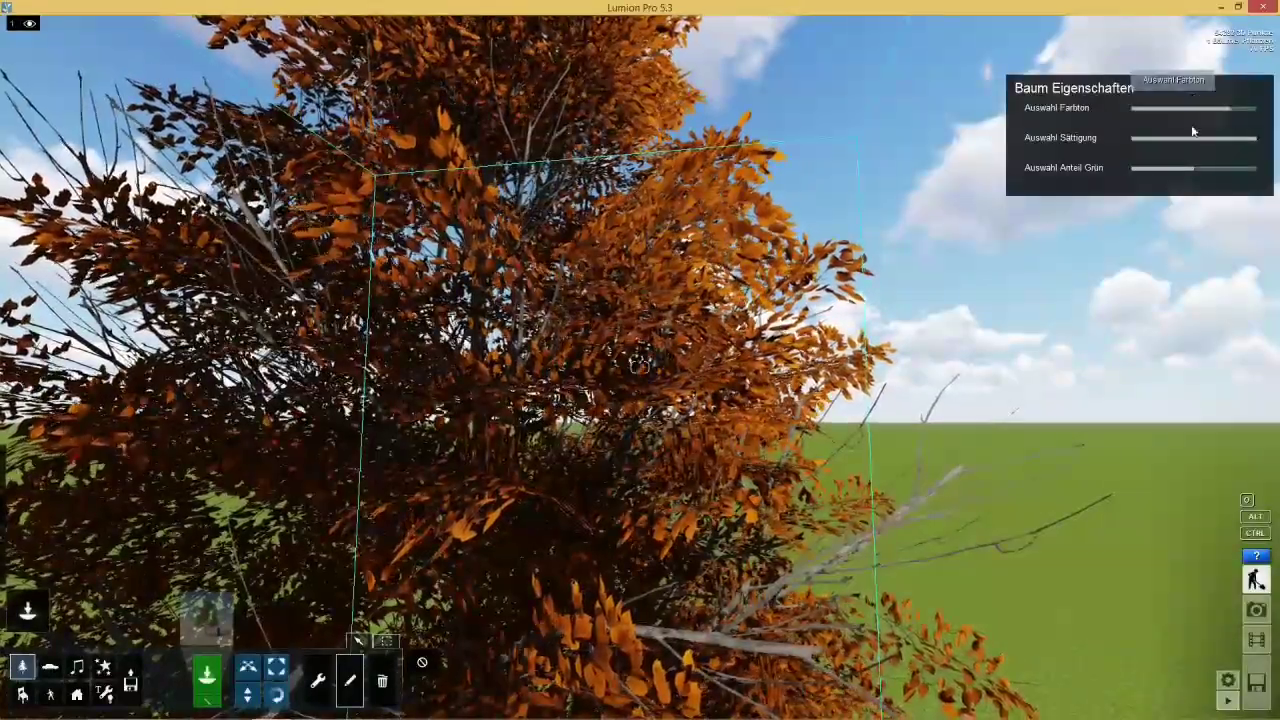
{"action": "right_click_drag", "start_coordinate": [900, 300], "coordinate": [900, 380]}
{"action": "right_click_drag", "start_coordinate": [639, 367], "coordinate": [639, 300]}
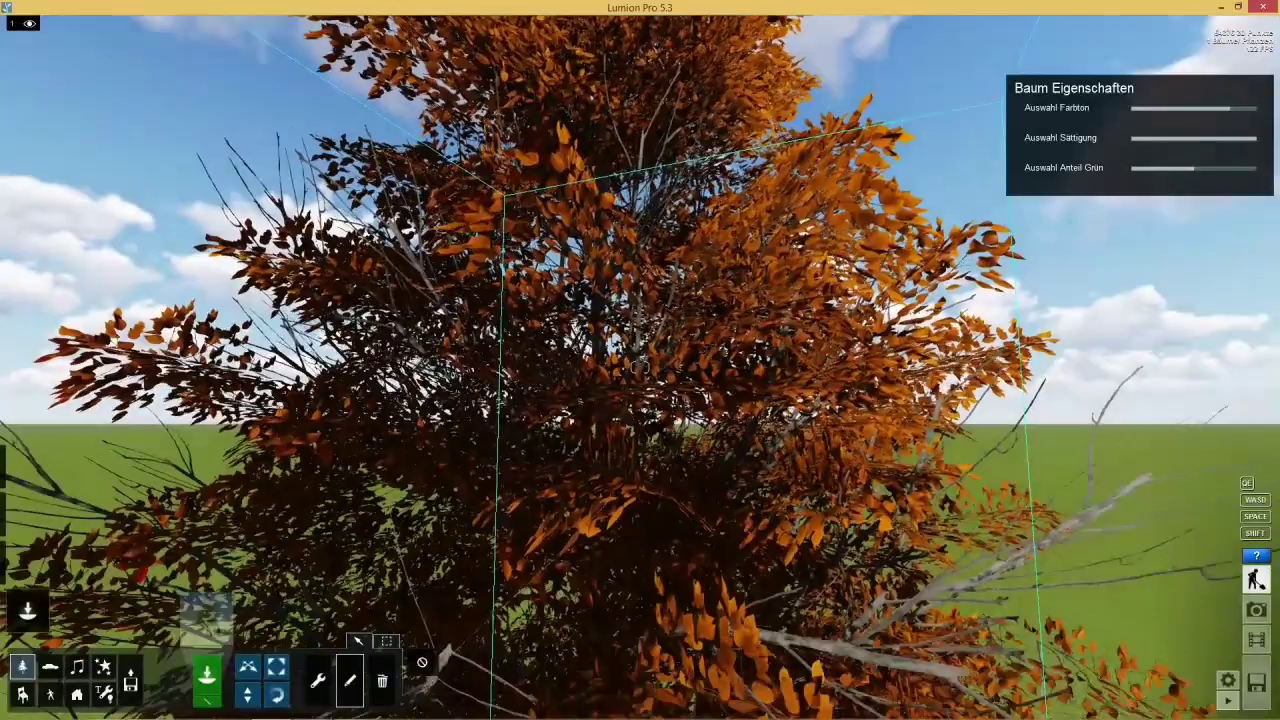
{"action": "mouse_move", "coordinate": [639, 367]}
{"action": "right_mouse_down"}
{"action": "mouse_move", "coordinate": [700, 360]}
{"action": "mouse_move", "coordinate": [639, 340]}
{"action": "right_mouse_up"}
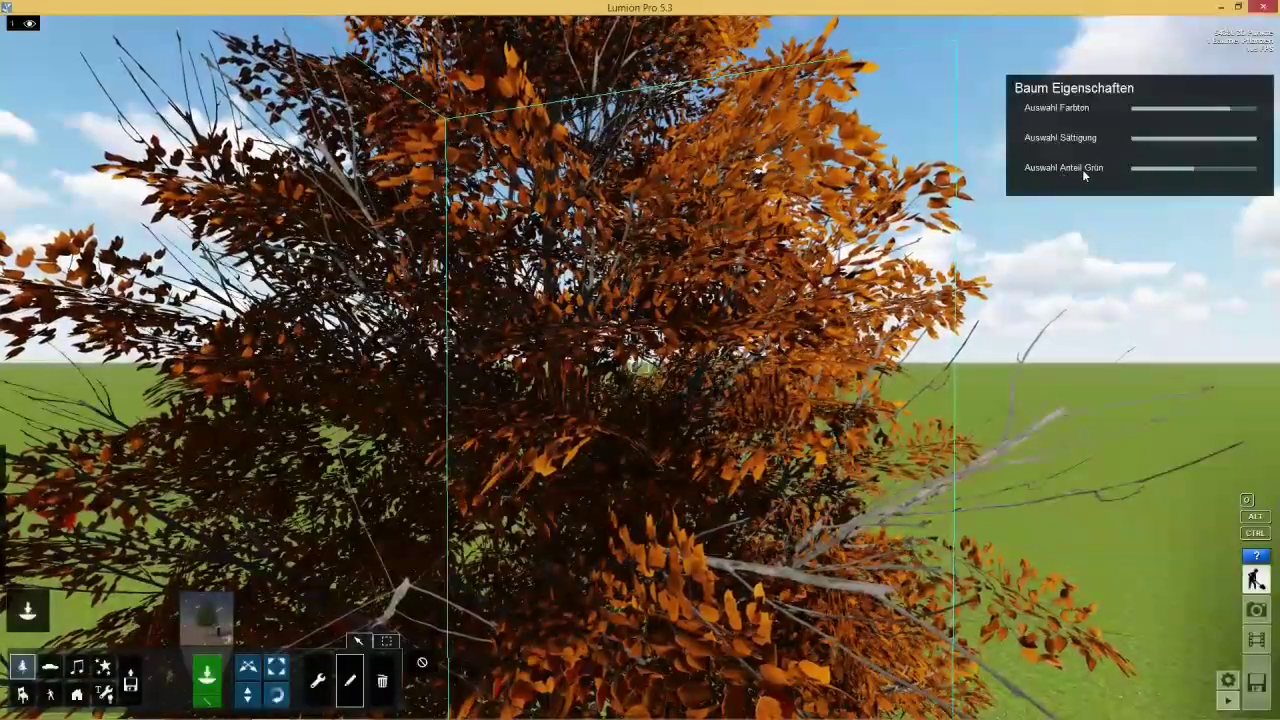
Step: Lower the foliage's Auswahl Anteil Grün to 0.5
{"action": "mouse_move", "coordinate": [1190, 168]}
{"action": "left_mouse_down"}
{"action": "mouse_move", "coordinate": [1240, 172]}
{"action": "mouse_move", "coordinate": [1168, 177]}
{"action": "left_mouse_up"}
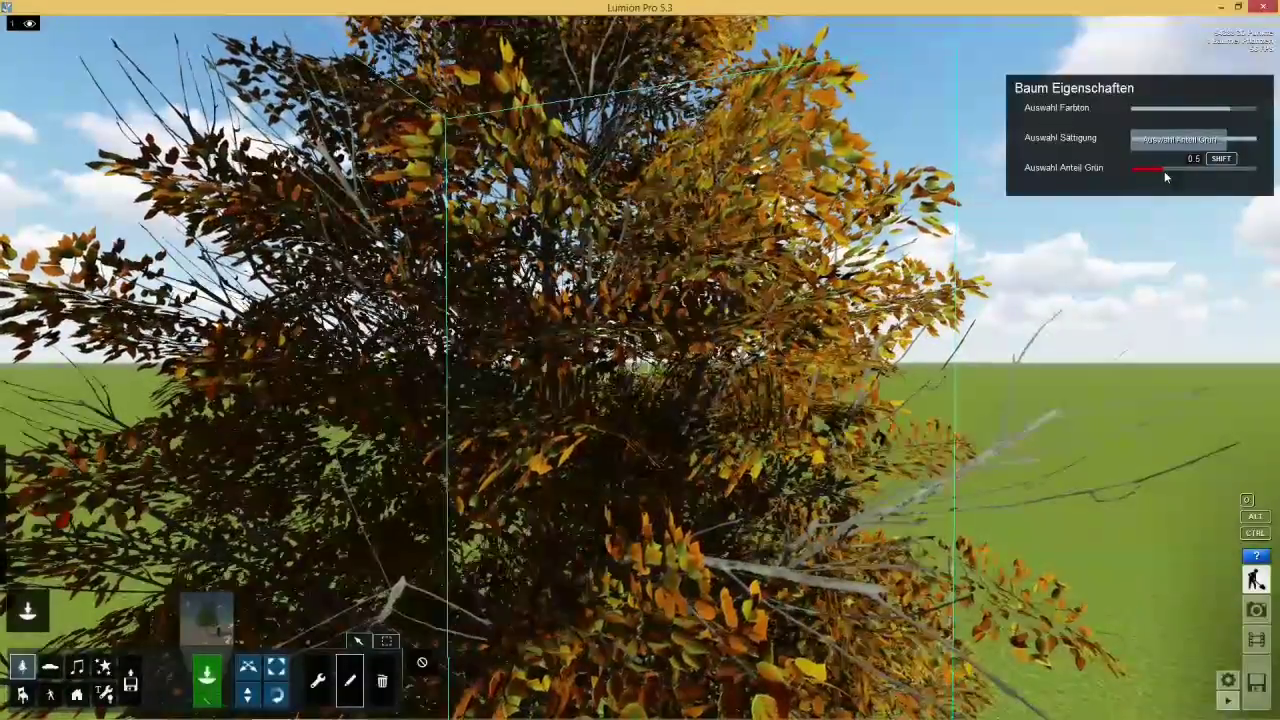
{"action": "left_click_drag", "start_coordinate": [1168, 177], "coordinate": [1162, 176]}
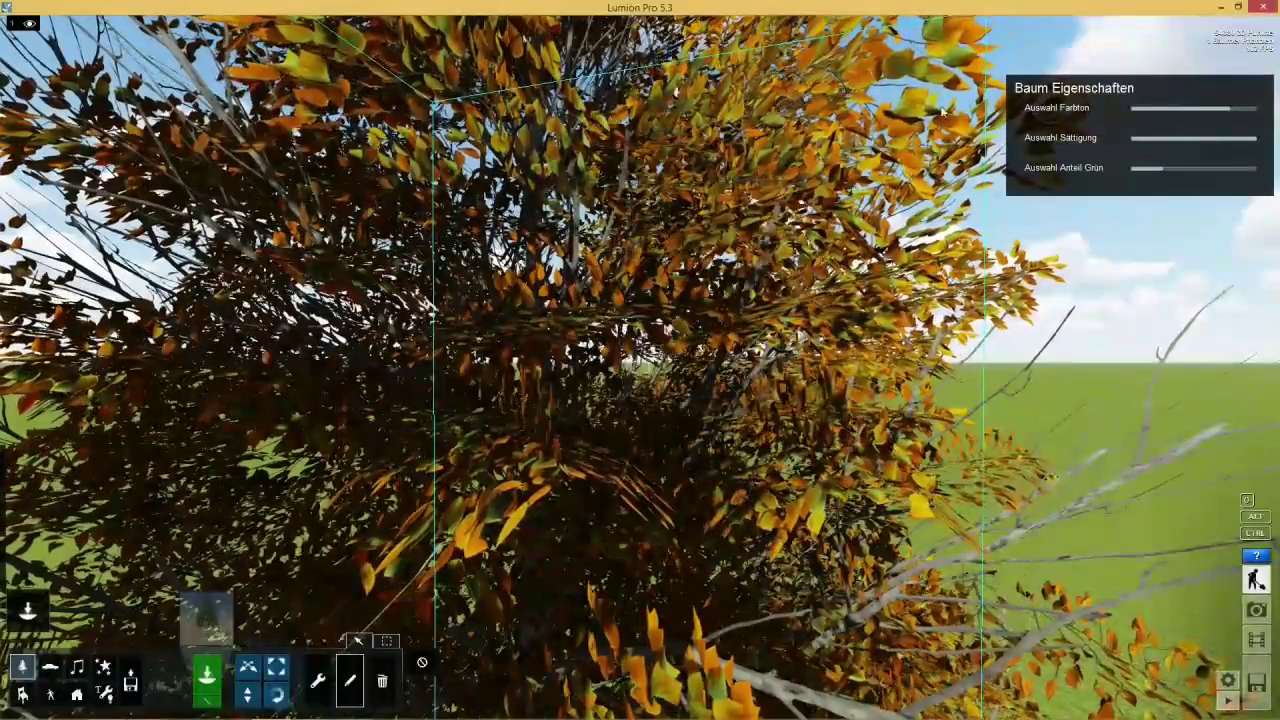
{"action": "left_click_drag", "start_coordinate": [1161, 168], "coordinate": [1162, 172]}
Step: Look over the orange tree and its shadow, then leave Eigenschaften ändern mode
{"action": "scroll", "coordinate": [638, 367], "scroll_direction": "down", "scroll_amount": 5}
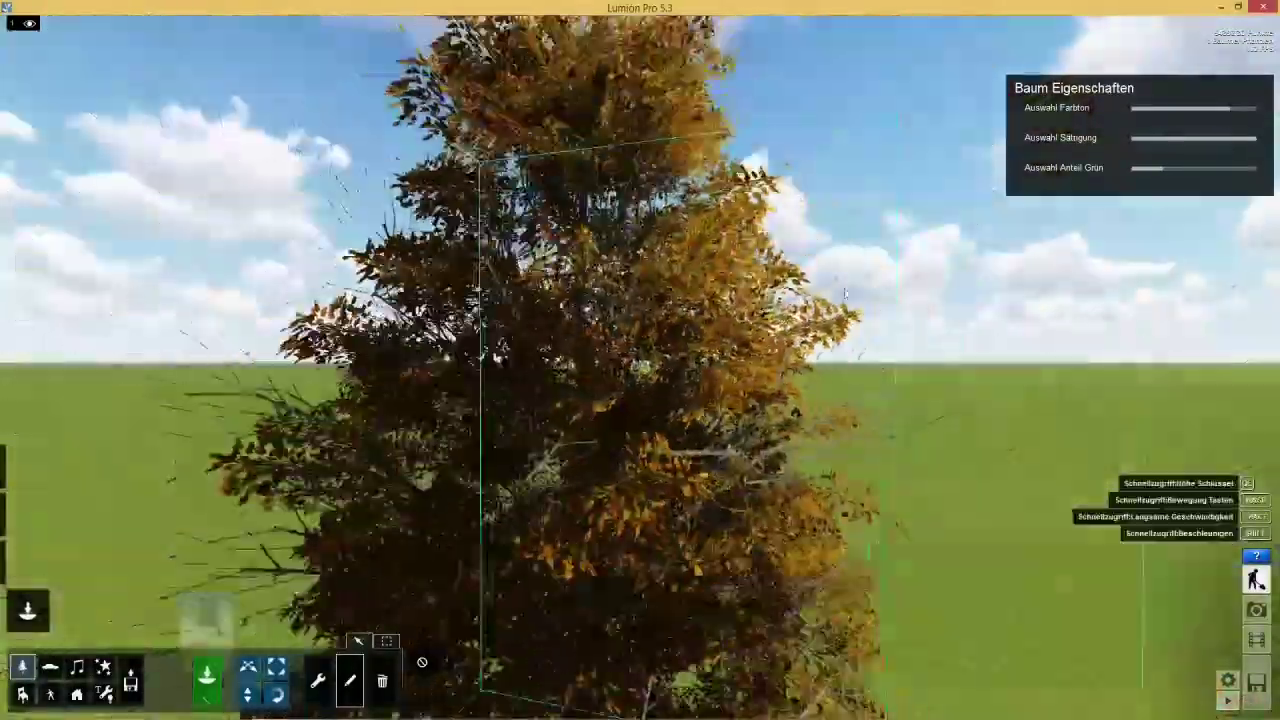
{"action": "right_click_drag", "start_coordinate": [638, 367], "coordinate": [638, 430]}
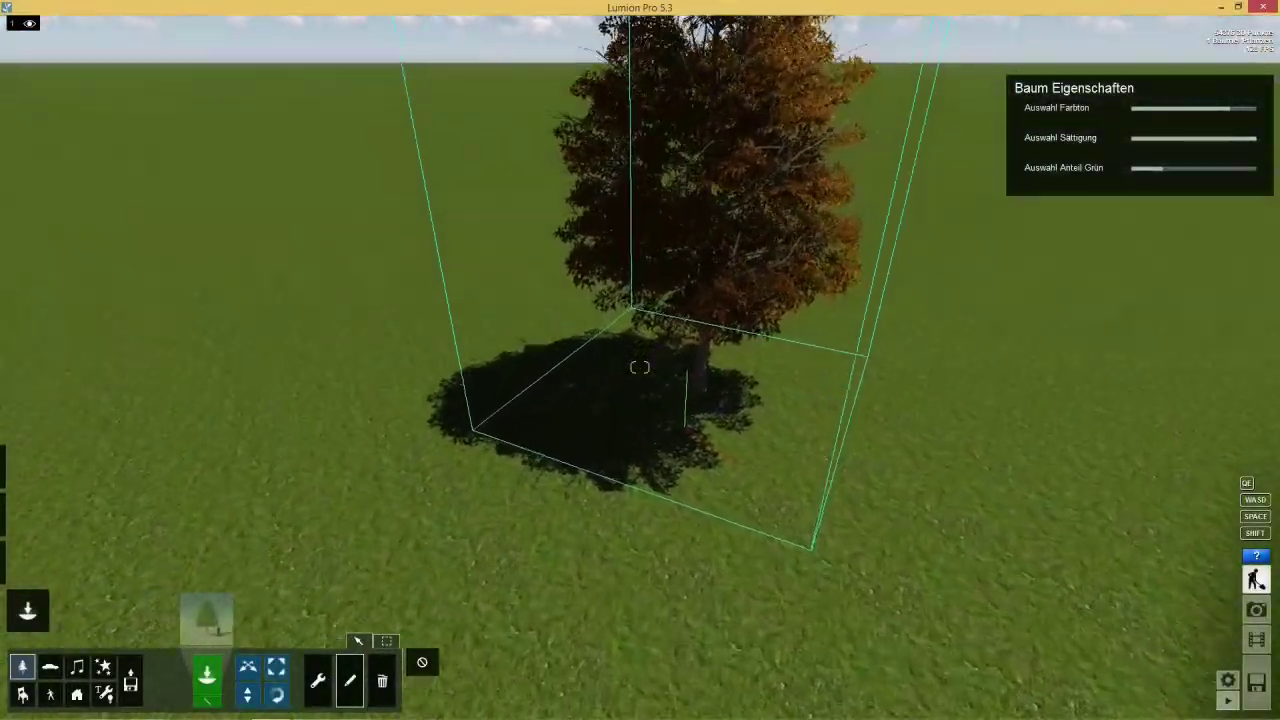
{"action": "right_click_drag", "start_coordinate": [638, 367], "coordinate": [638, 367]}
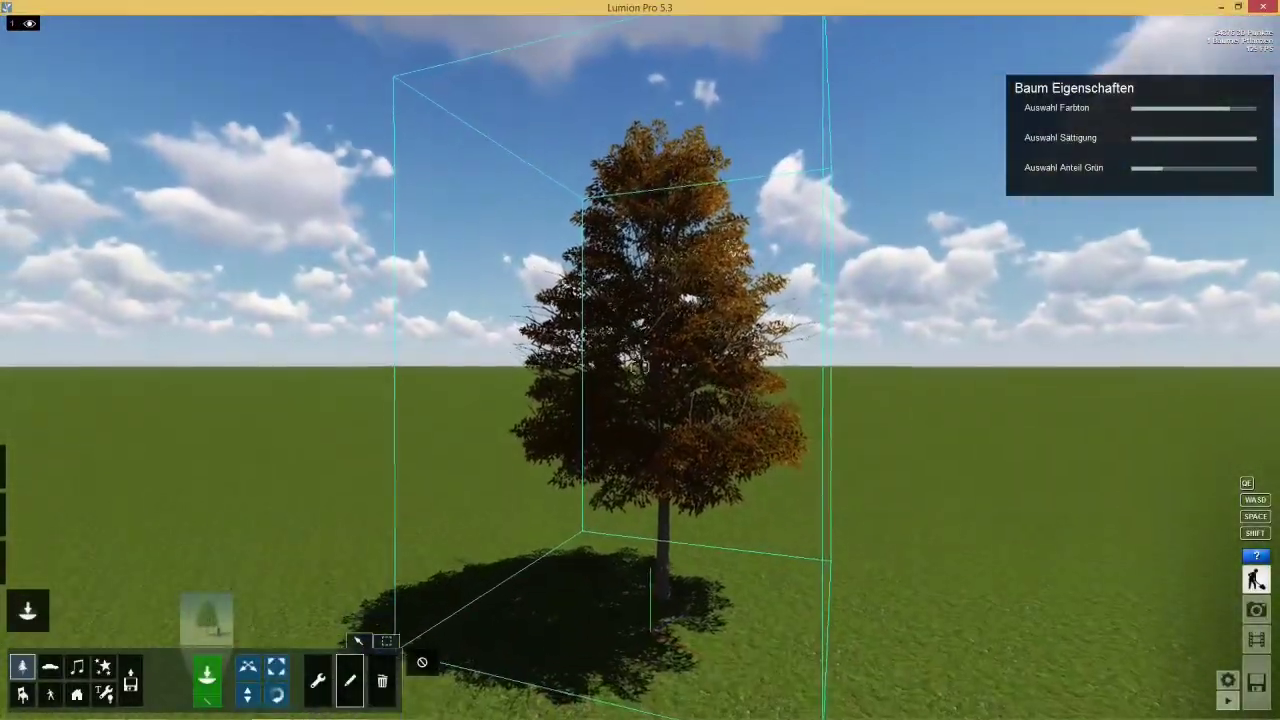
{"action": "scroll", "coordinate": [638, 367], "scroll_direction": "up", "scroll_amount": 2}
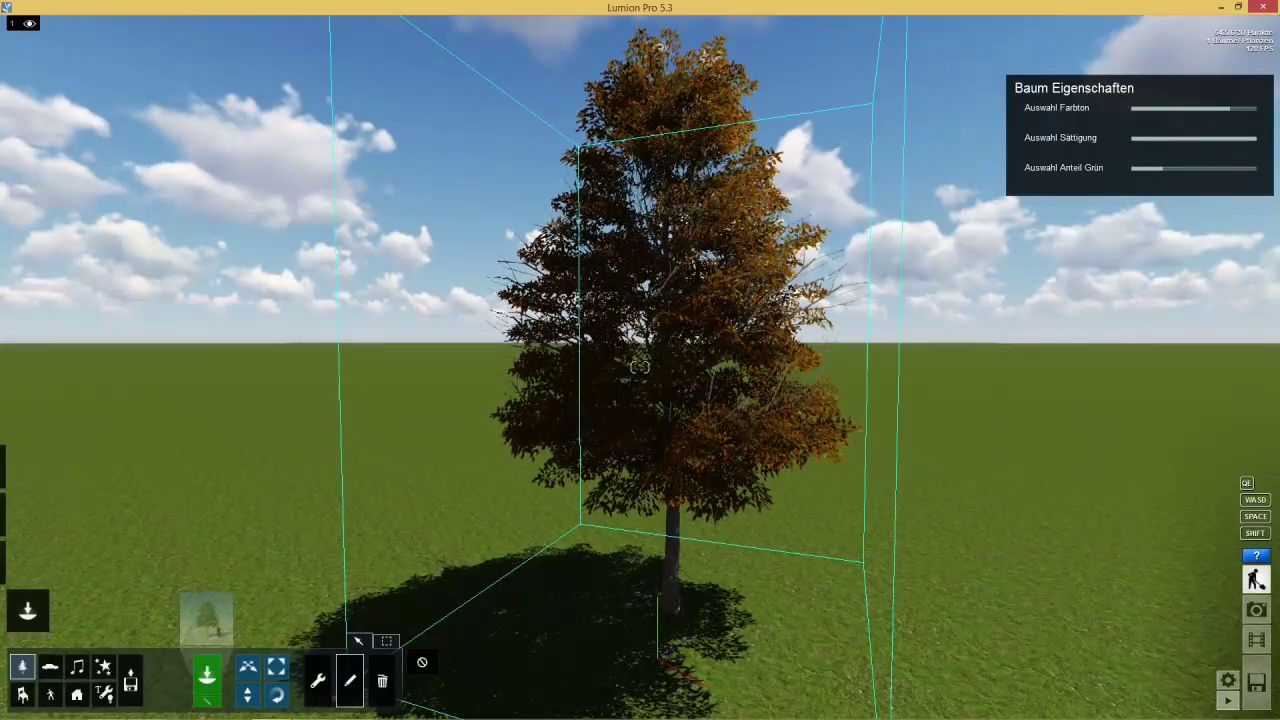
{"action": "right_click_drag", "start_coordinate": [639, 367], "coordinate": [639, 367]}
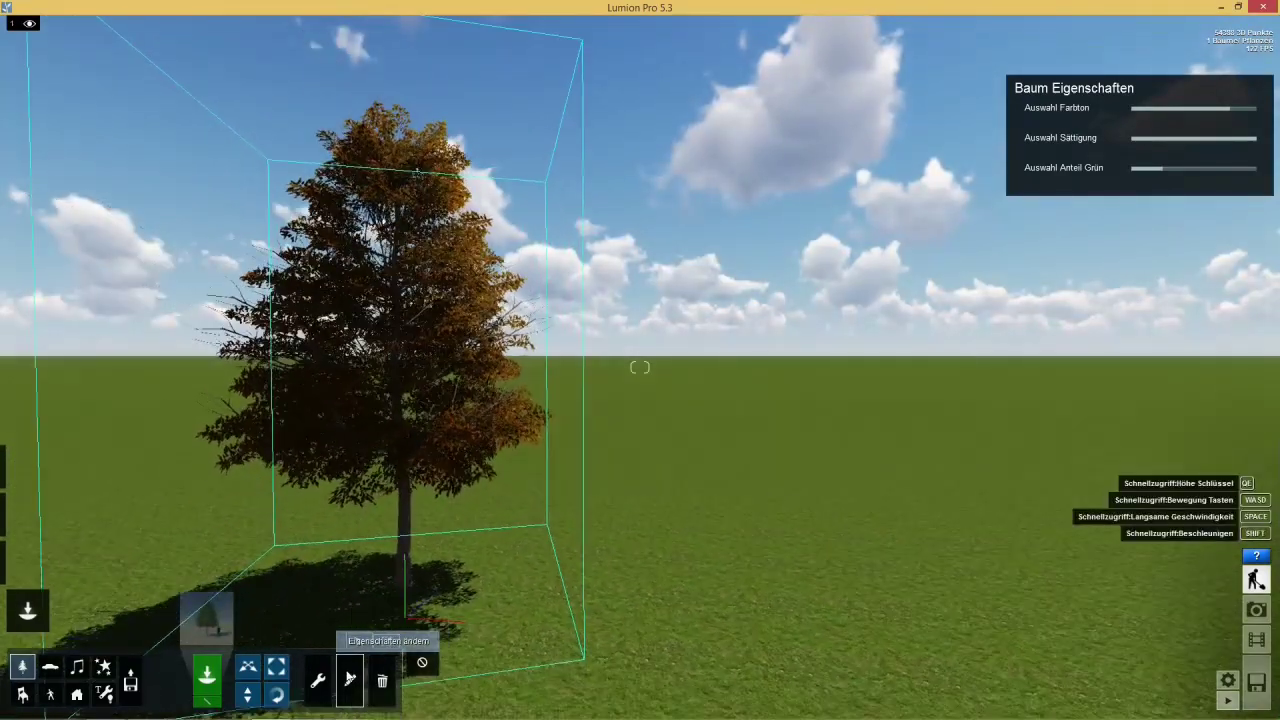
{"action": "left_click", "coordinate": [352, 682]}
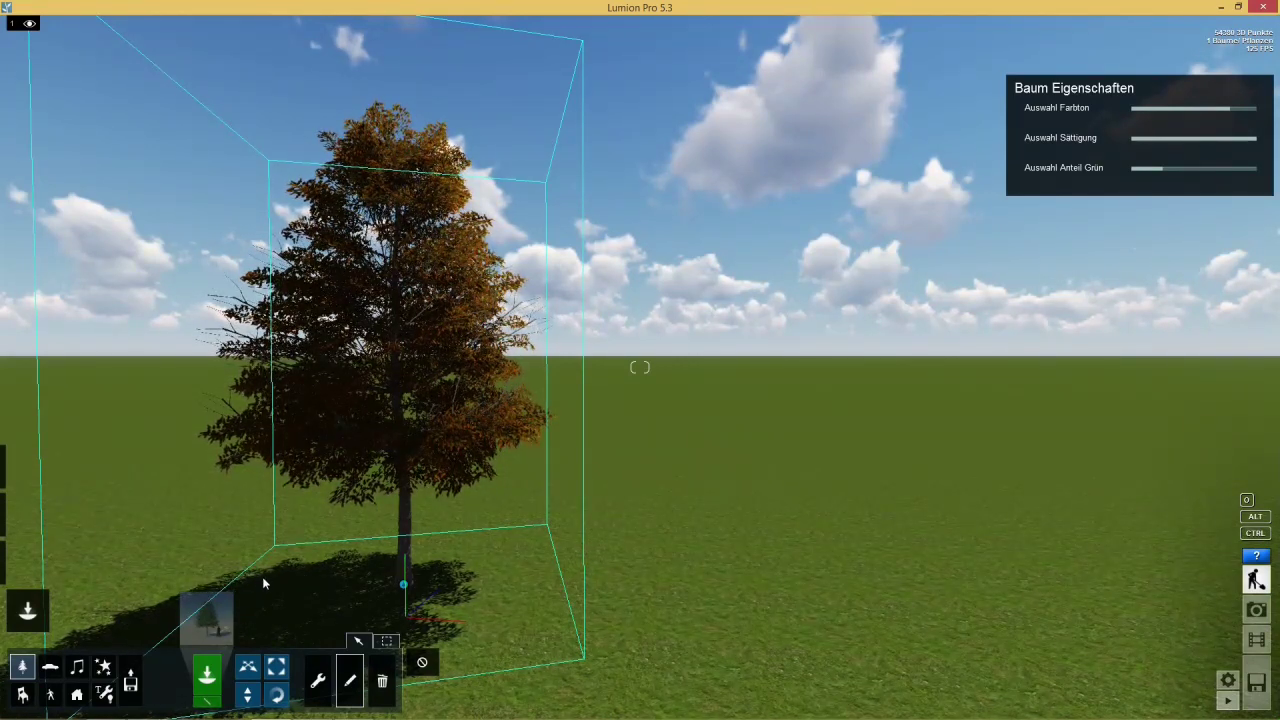
Step: Place an AlmondTree_M1_RT on the grass to the right of the orange tree
{"action": "left_click", "coordinate": [418, 662]}
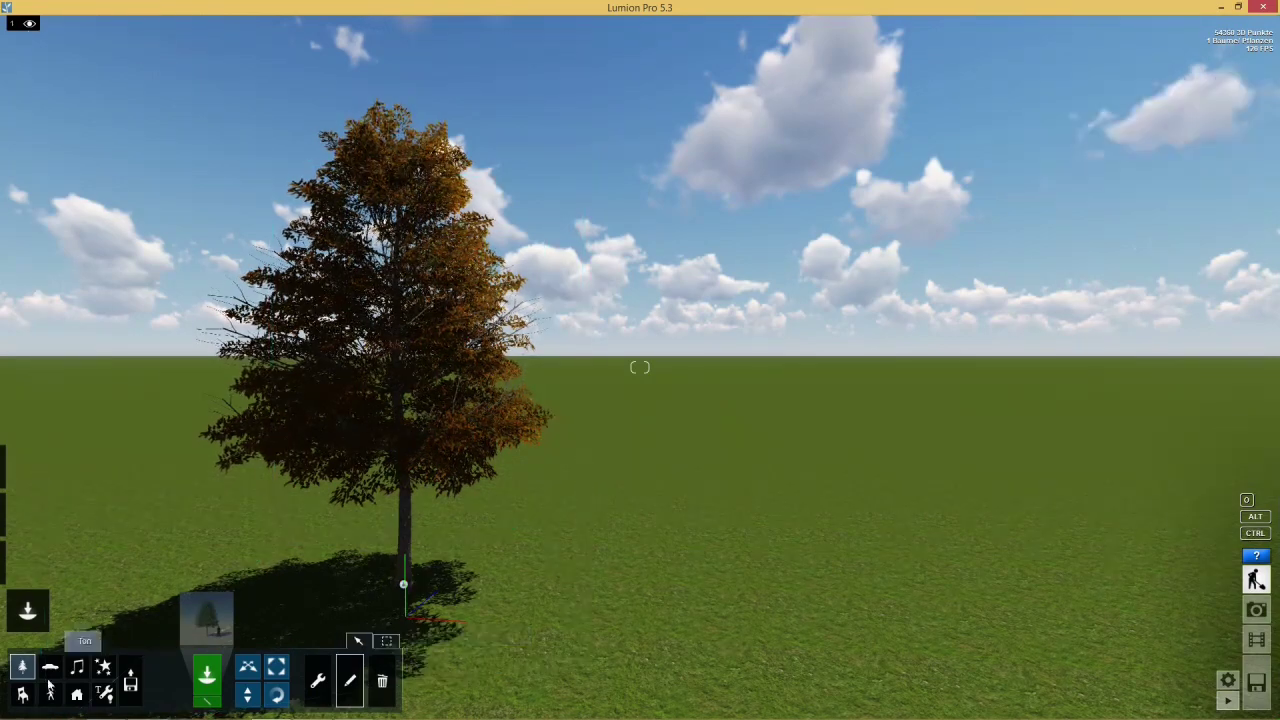
{"action": "left_click", "coordinate": [207, 618]}
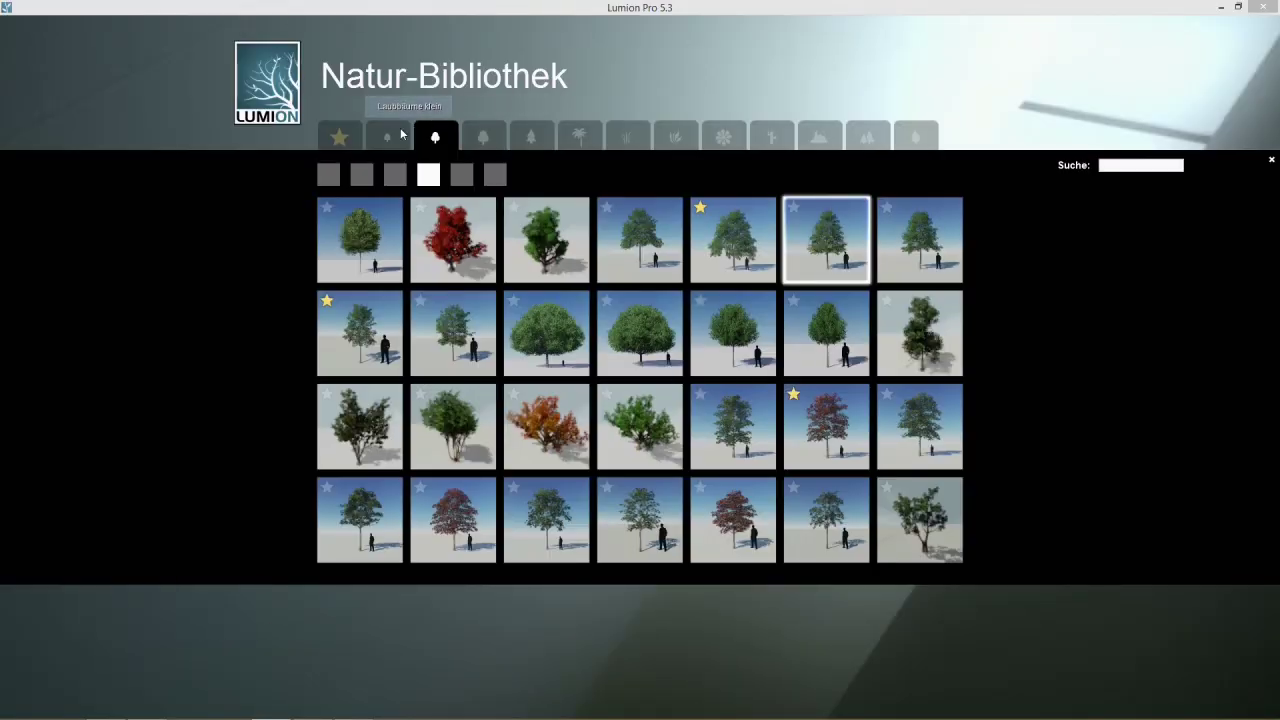
{"action": "left_click", "coordinate": [361, 176]}
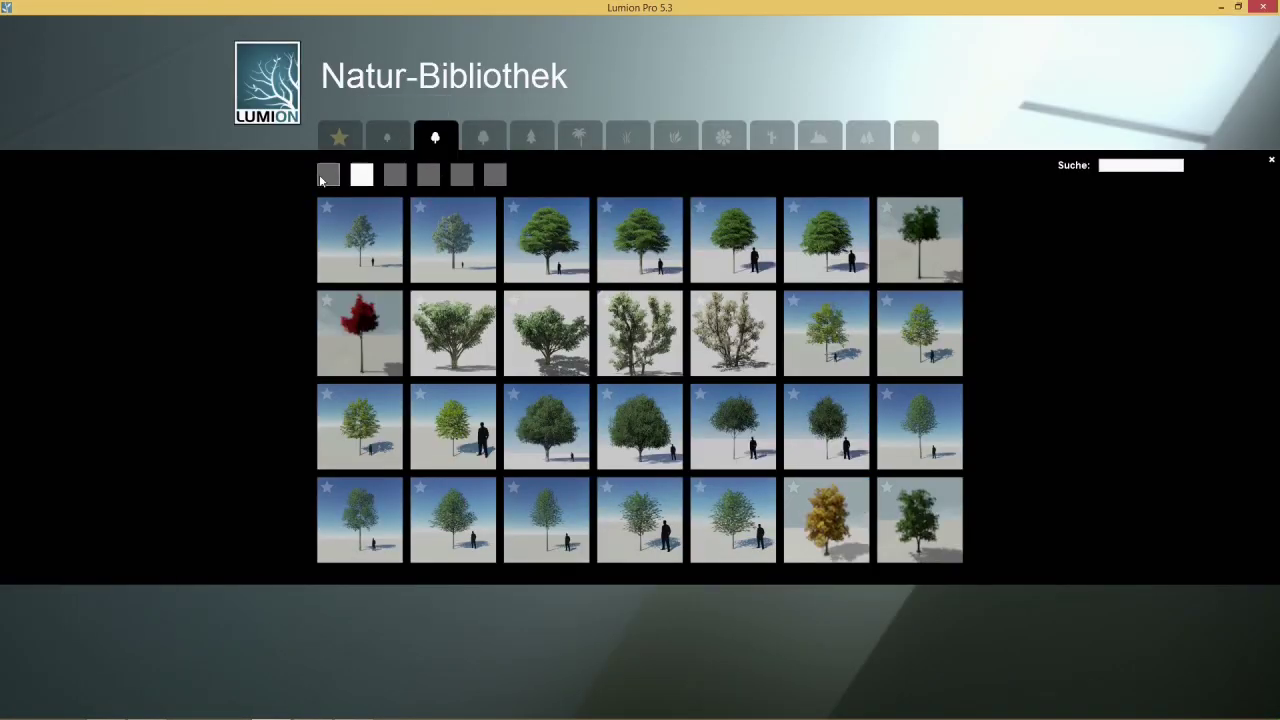
{"action": "left_click", "coordinate": [324, 177]}
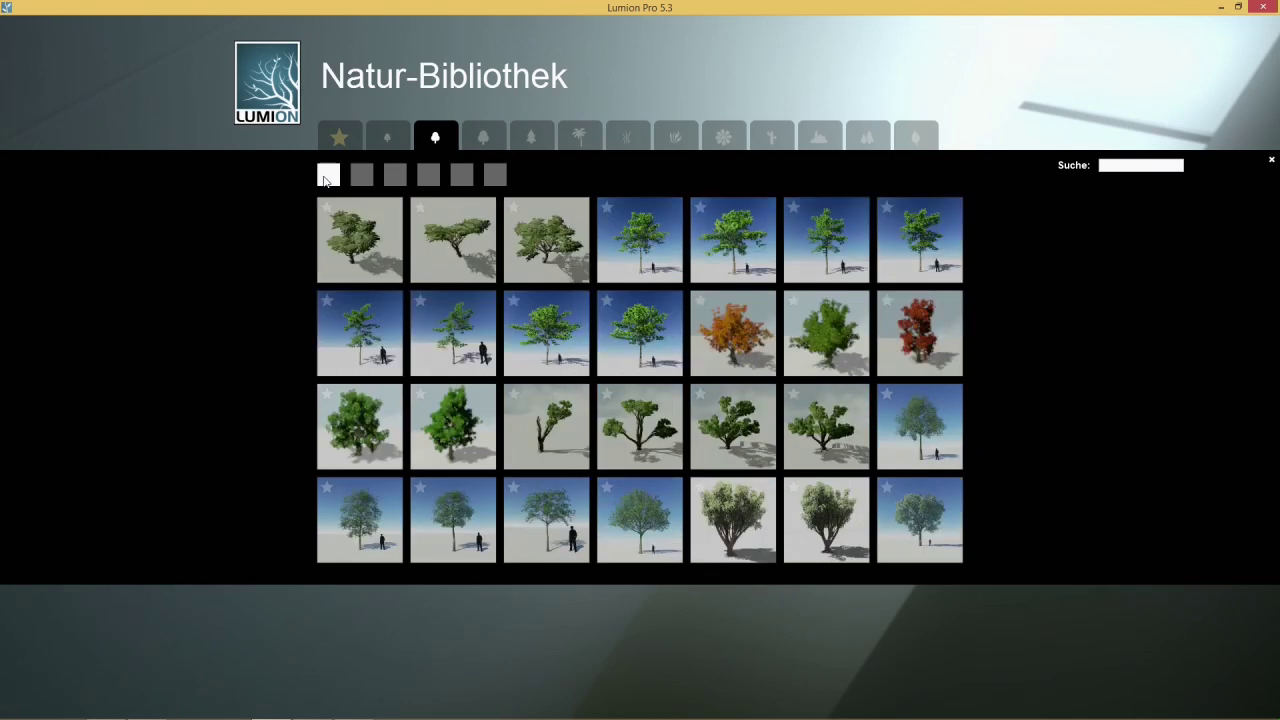
{"action": "left_click", "coordinate": [818, 251]}
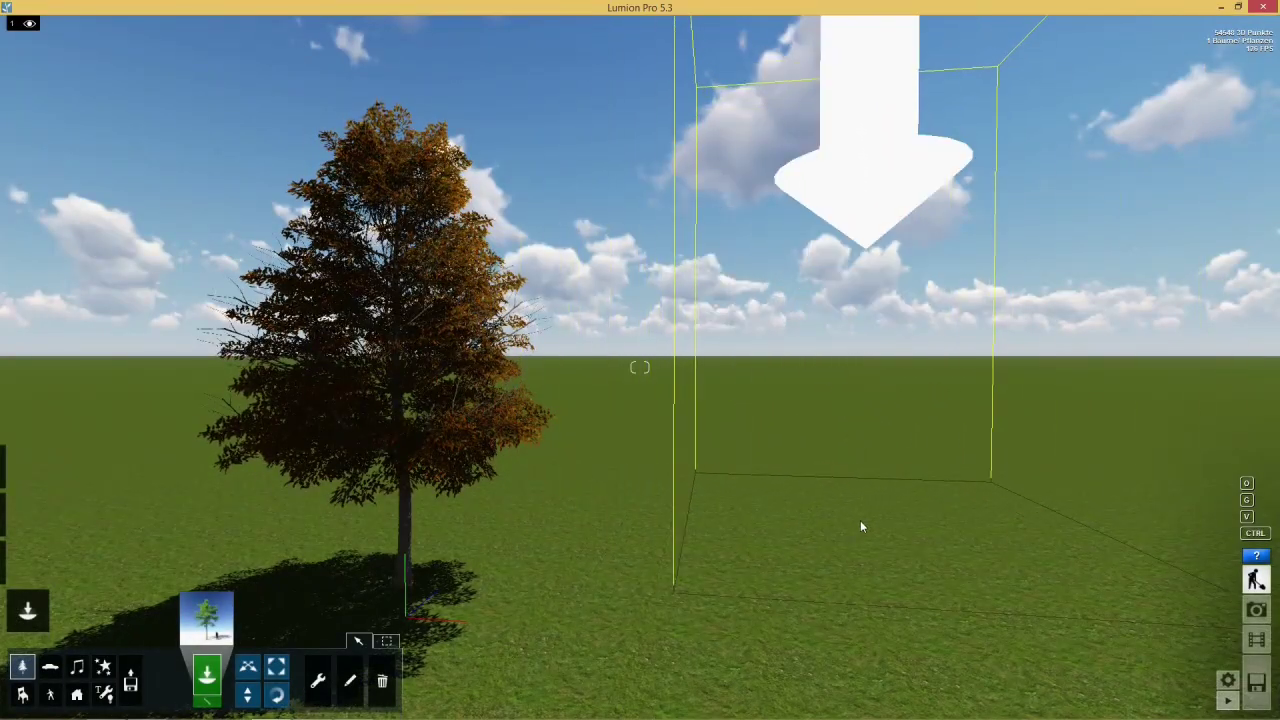
{"action": "left_click", "coordinate": [975, 500]}
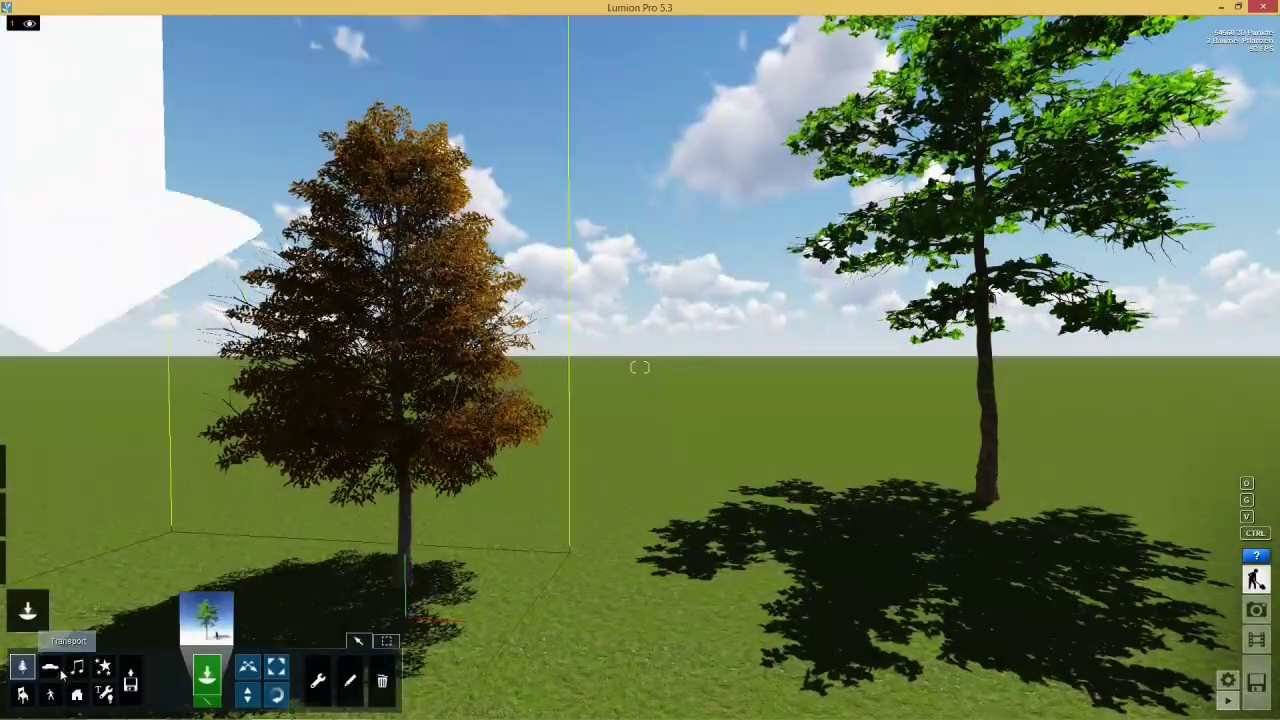
Step: Place another LacebarkElm_M2_RT between the orange tree and the almond tree
{"action": "left_click", "coordinate": [206, 618]}
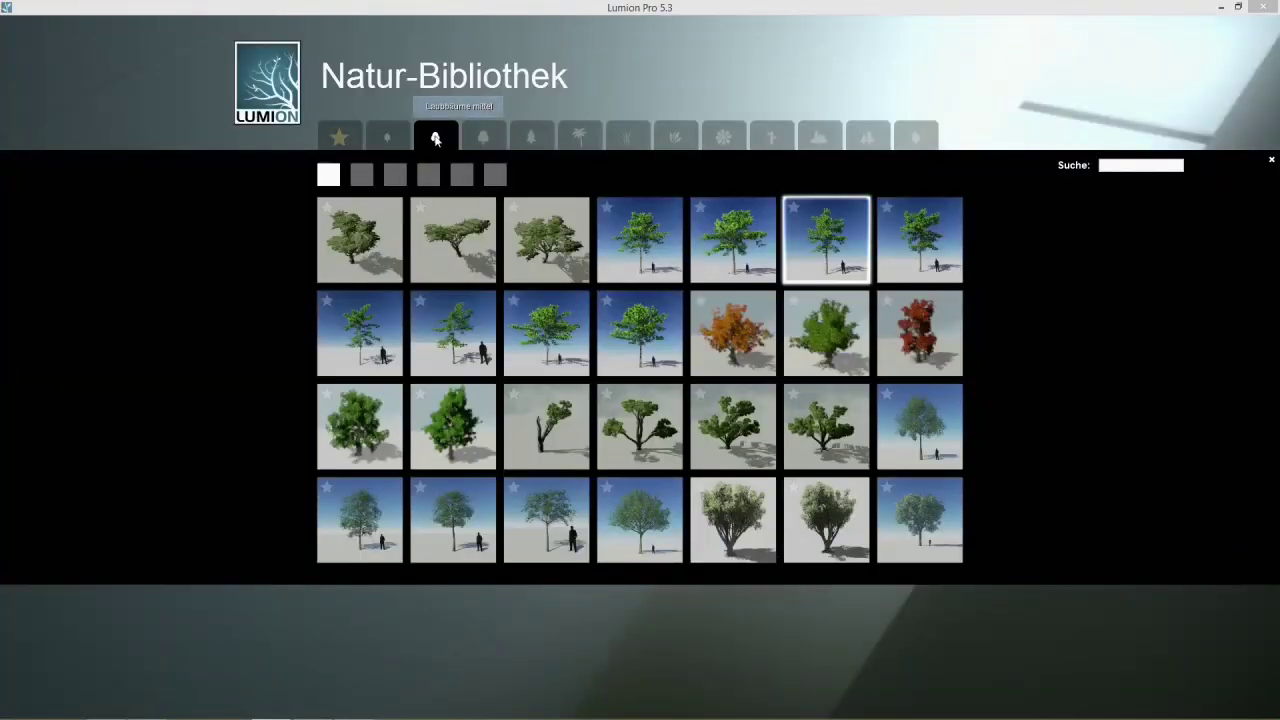
{"action": "left_click", "coordinate": [428, 176]}
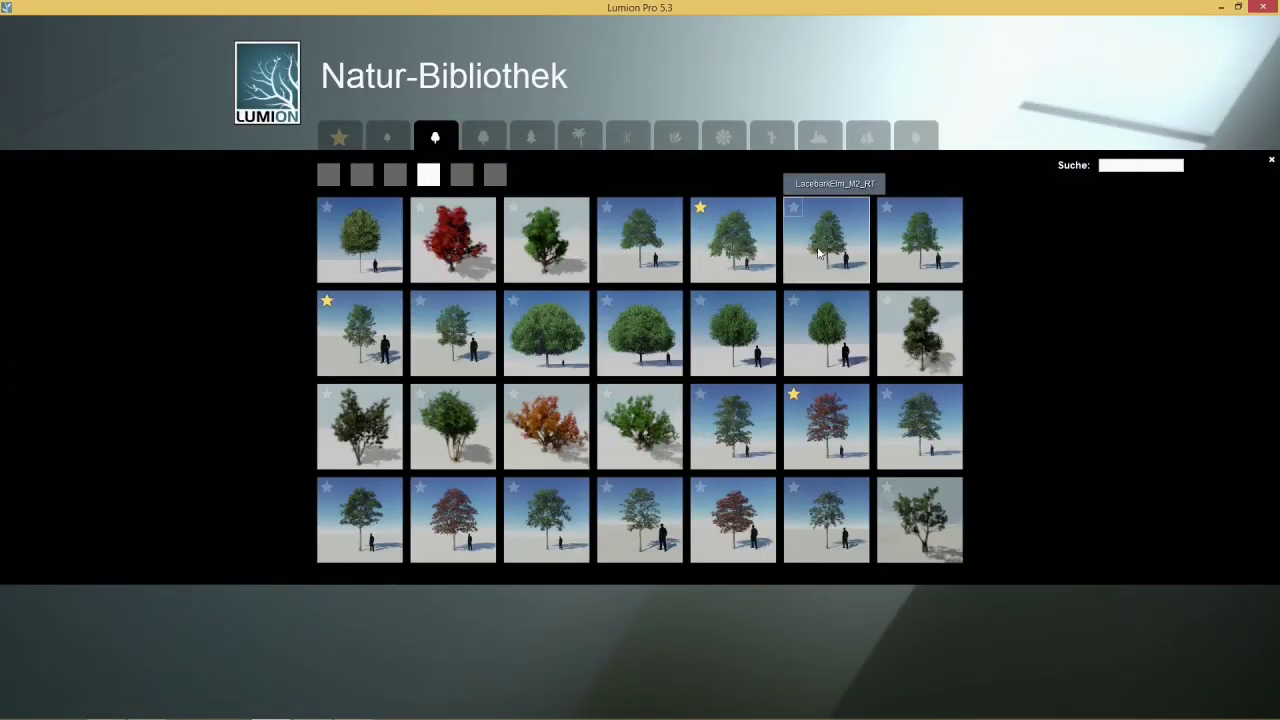
{"action": "left_click", "coordinate": [818, 254]}
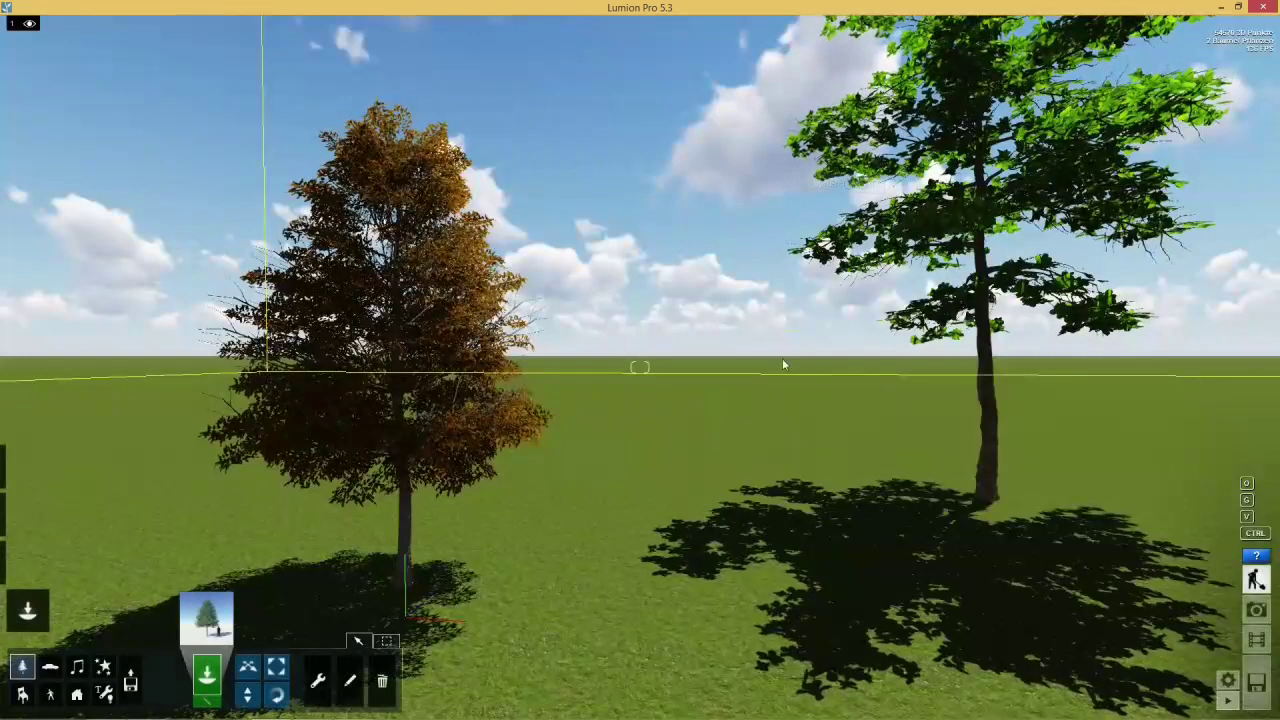
{"action": "left_click", "coordinate": [704, 503]}
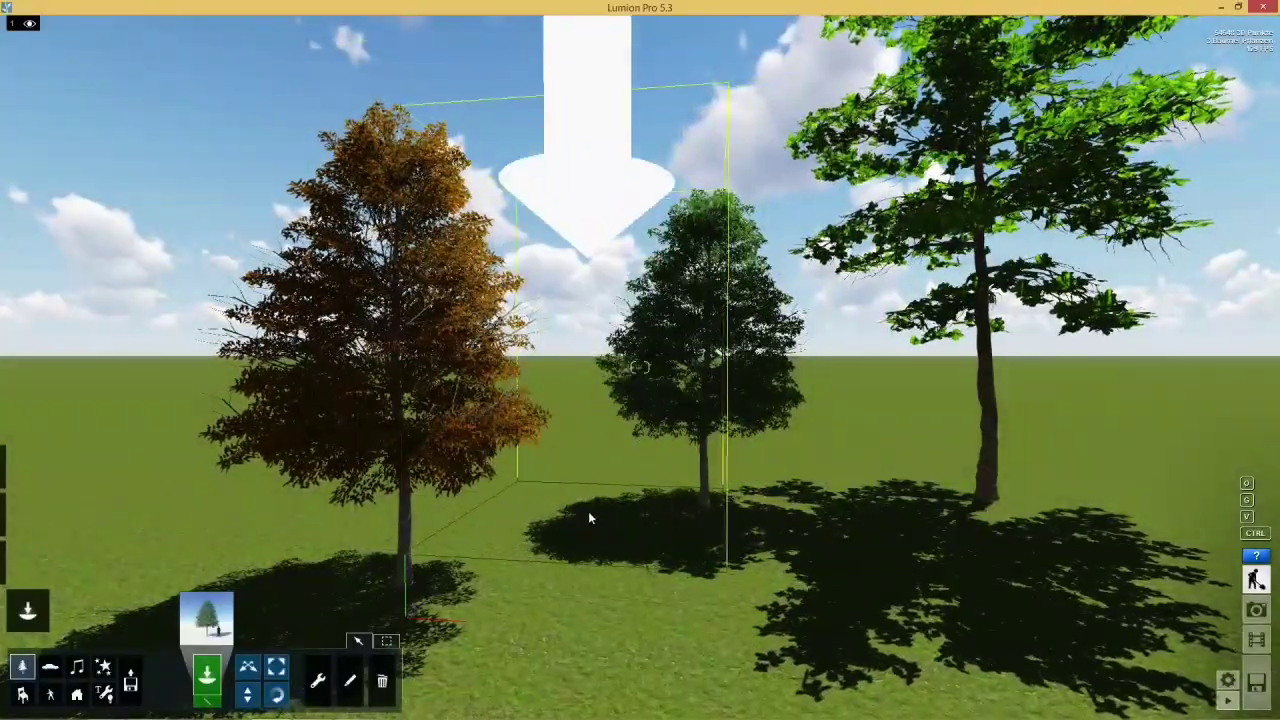
Step: Rotate the right-hand almond tree with the rotate tool, then move closer to both trees
{"action": "right_click_drag", "start_coordinate": [590, 518], "coordinate": [600, 510]}
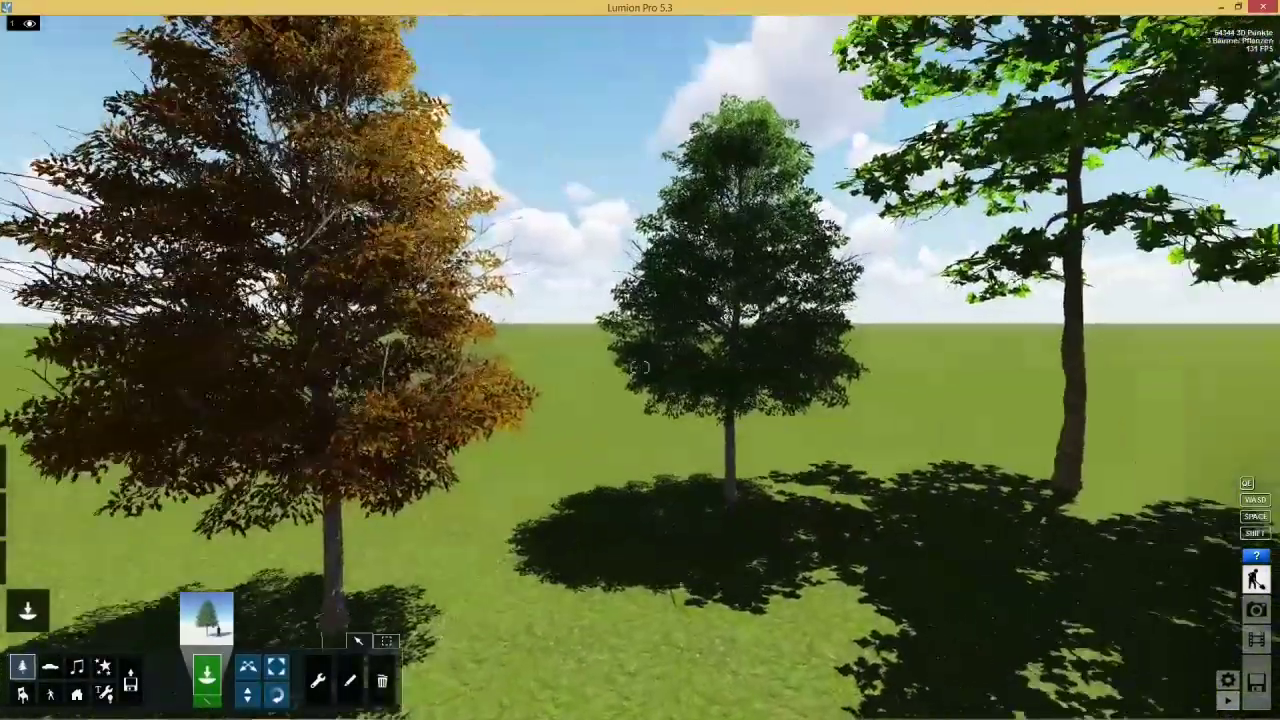
{"action": "right_click_drag", "start_coordinate": [640, 367], "coordinate": [277, 690]}
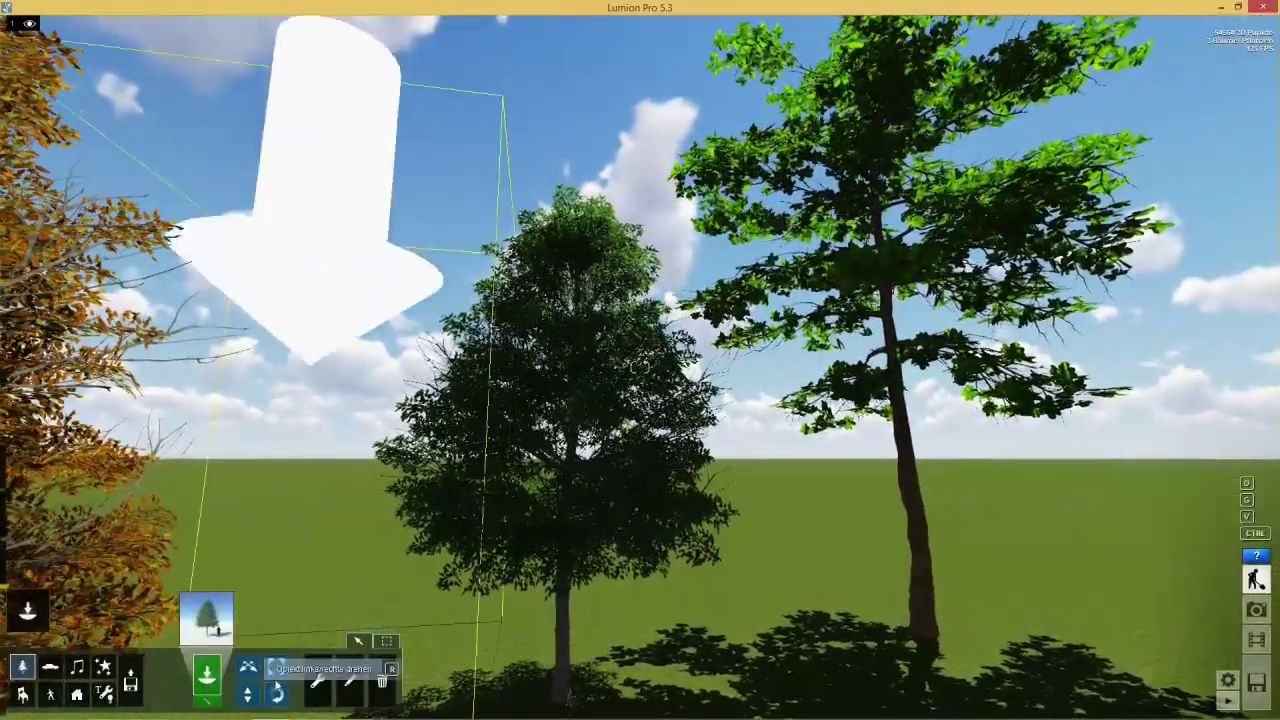
{"action": "left_click", "coordinate": [277, 690]}
{"action": "left_click_drag", "start_coordinate": [930, 630], "coordinate": [819, 659]}
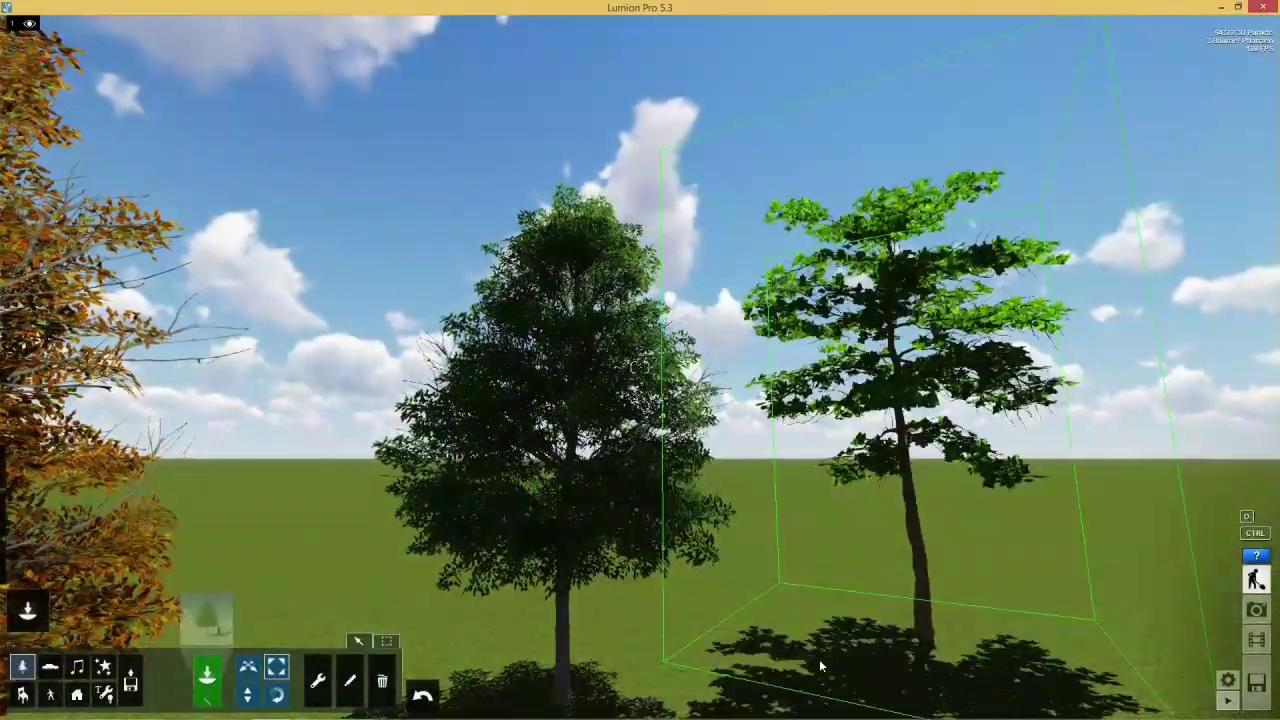
{"action": "mouse_move", "coordinate": [747, 470]}
{"action": "right_mouse_down"}
{"action": "mouse_move", "coordinate": [850, 440]}
{"action": "mouse_move", "coordinate": [1073, 76]}
{"action": "right_mouse_up"}
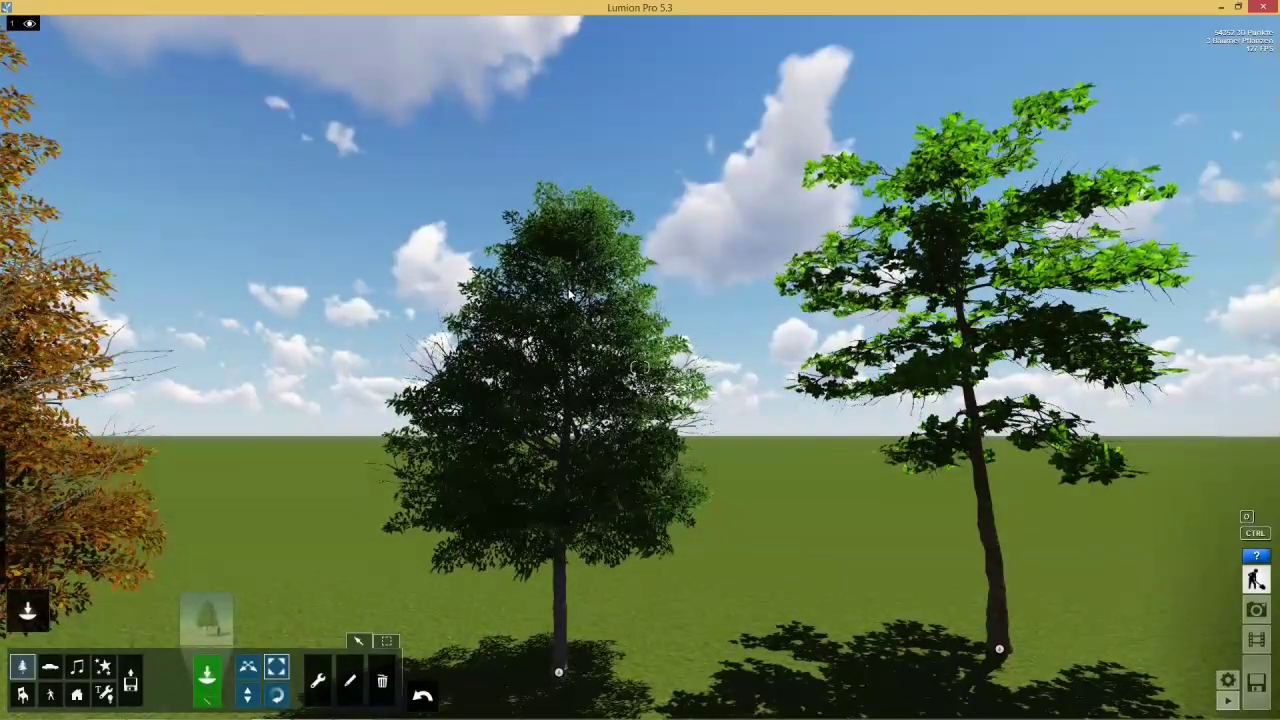
Step: Select the almond tree and set its hue to about 0.8 and saturation to 0.6
{"action": "left_click", "coordinate": [350, 683]}
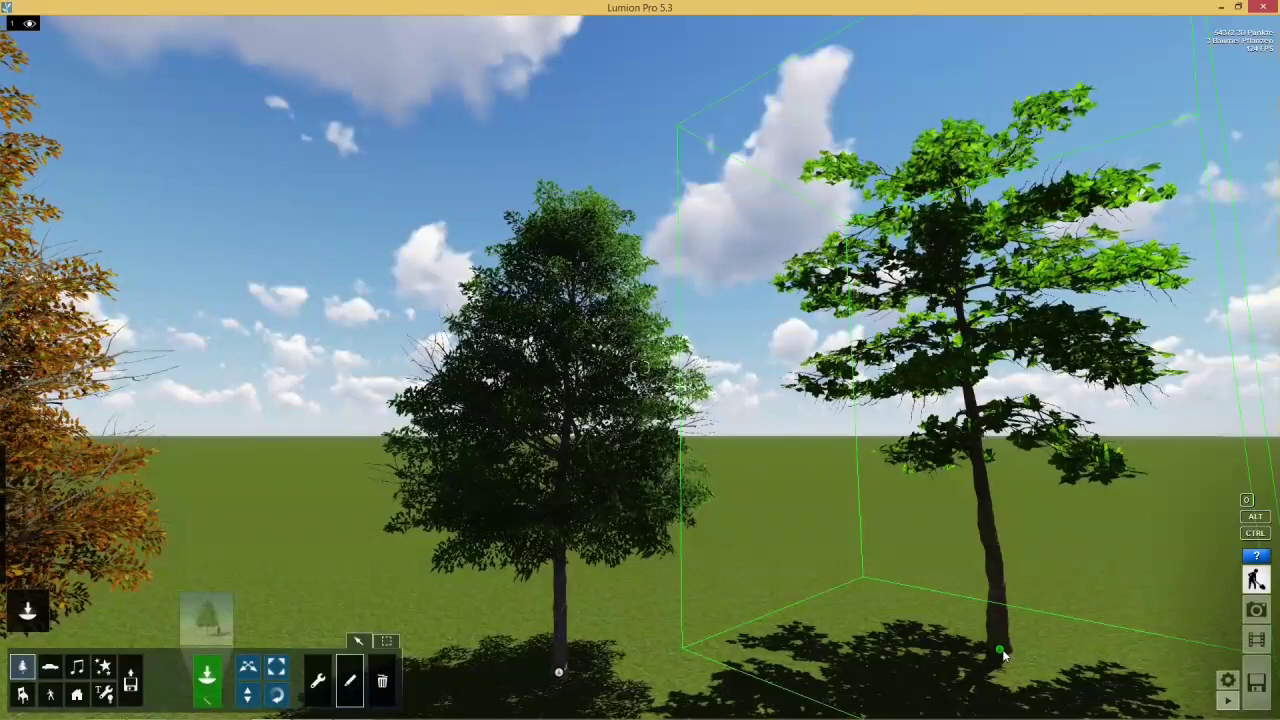
{"action": "left_click", "coordinate": [1000, 651]}
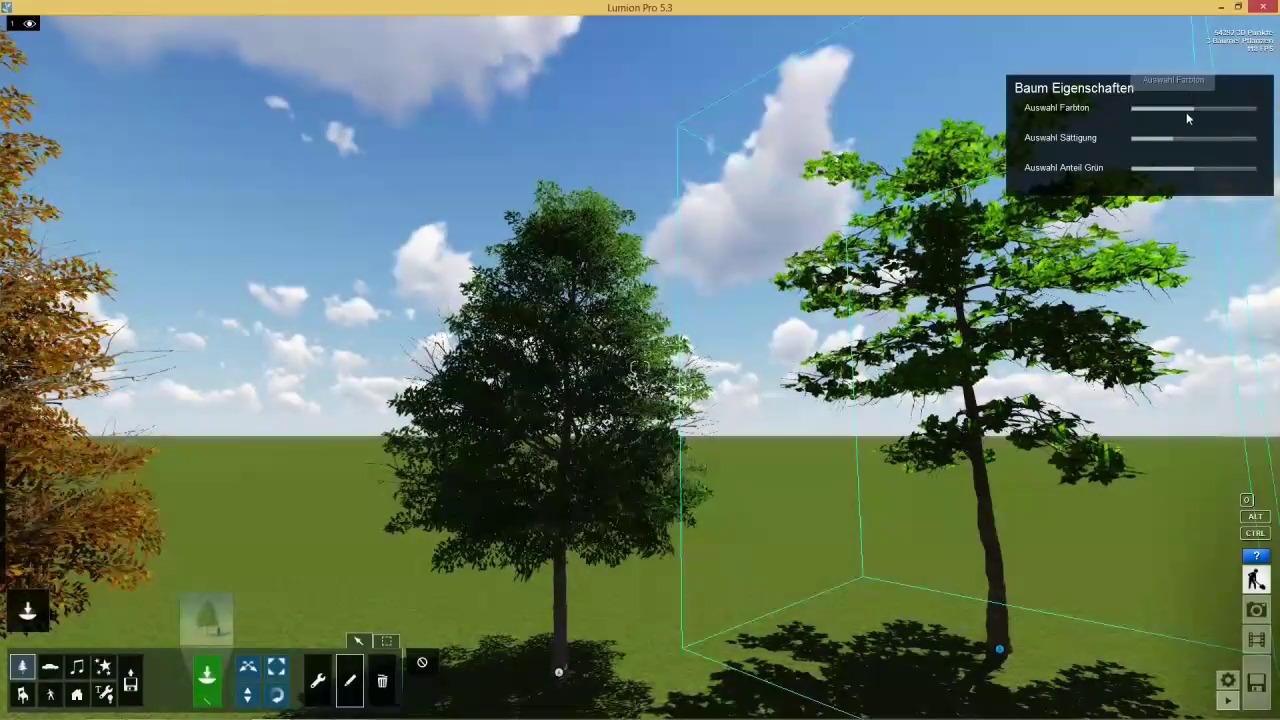
{"action": "mouse_move", "coordinate": [1193, 110]}
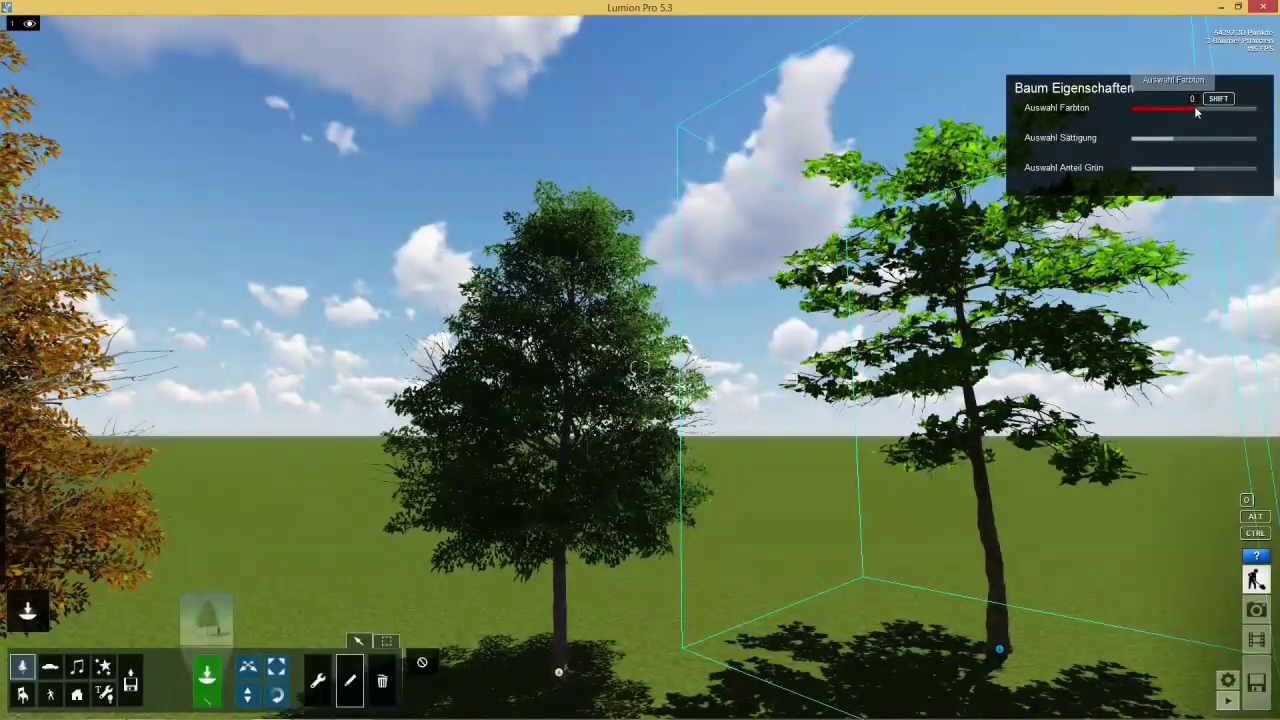
{"action": "left_click_drag", "start_coordinate": [1193, 106], "coordinate": [1208, 106]}
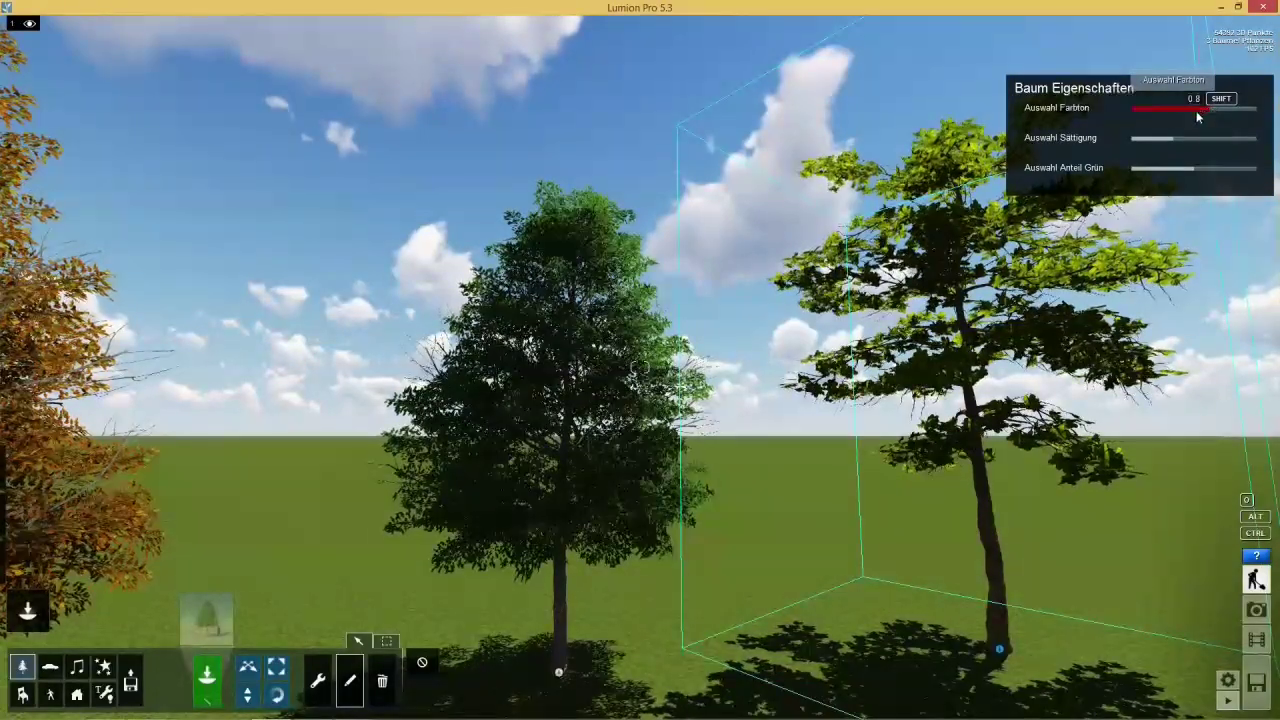
{"action": "mouse_move", "coordinate": [1172, 137]}
{"action": "left_mouse_down"}
{"action": "mouse_move", "coordinate": [1236, 143]}
{"action": "mouse_move", "coordinate": [1158, 143]}
{"action": "left_mouse_up"}
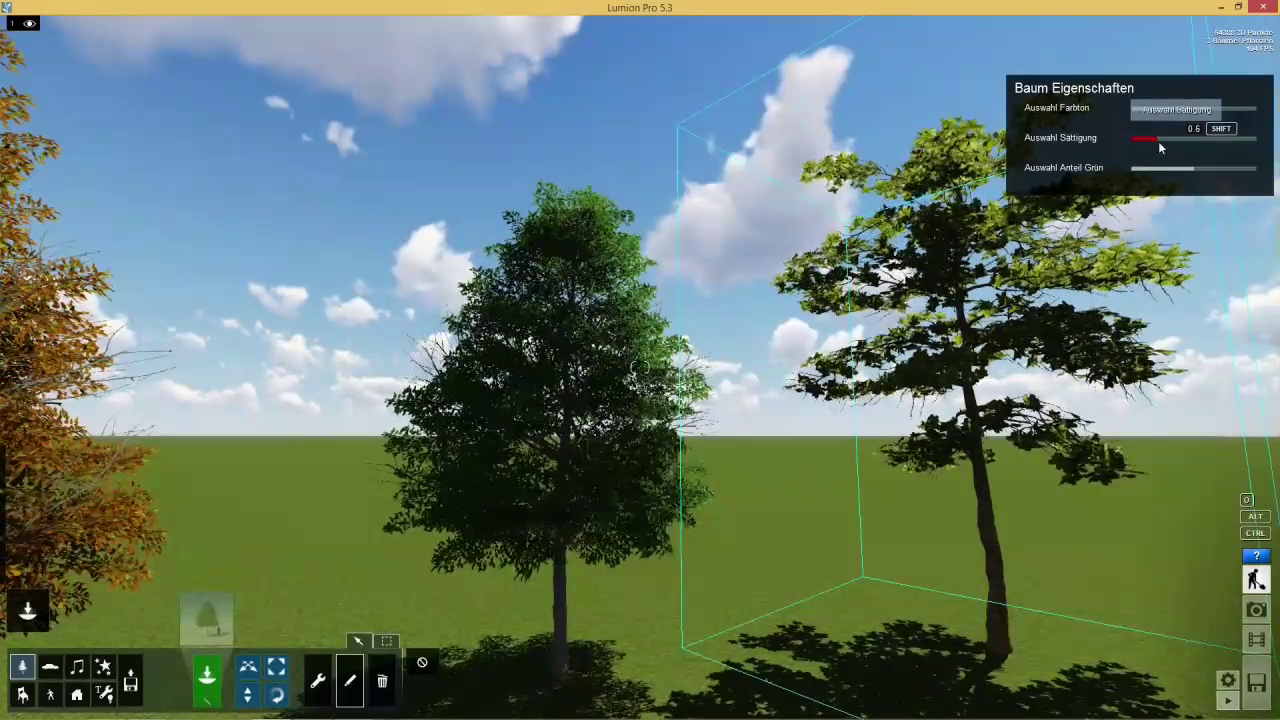
{"action": "right_click_drag", "start_coordinate": [681, 240], "coordinate": [780, 290]}
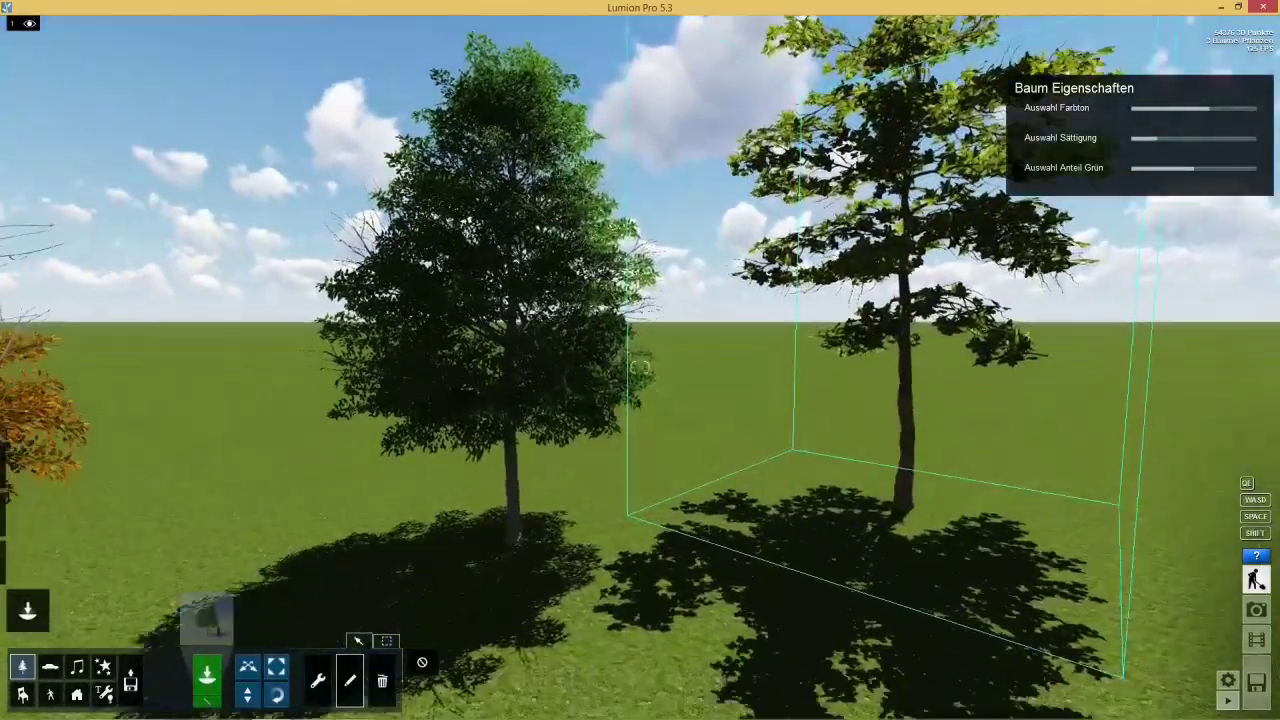
{"action": "right_click_drag", "start_coordinate": [640, 400], "coordinate": [600, 330]}
{"action": "right_click_drag", "start_coordinate": [640, 368], "coordinate": [660, 440]}
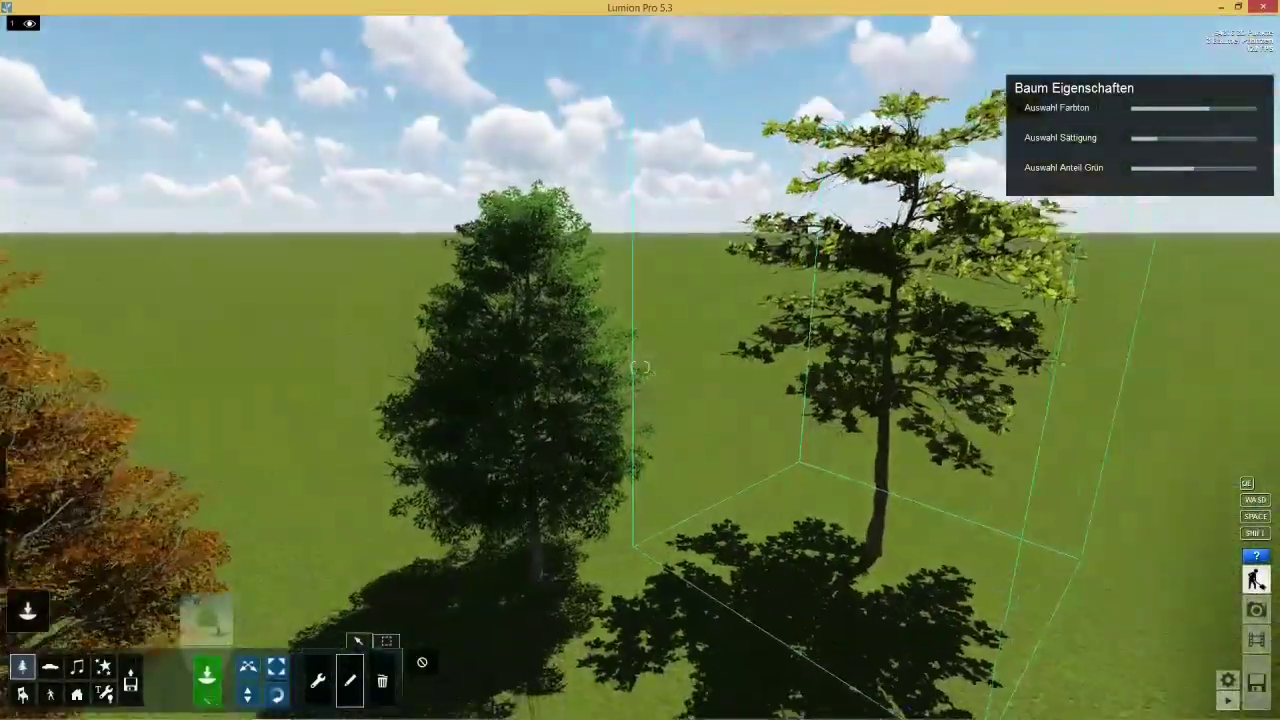
{"action": "right_click_drag", "start_coordinate": [640, 368], "coordinate": [504, 365]}
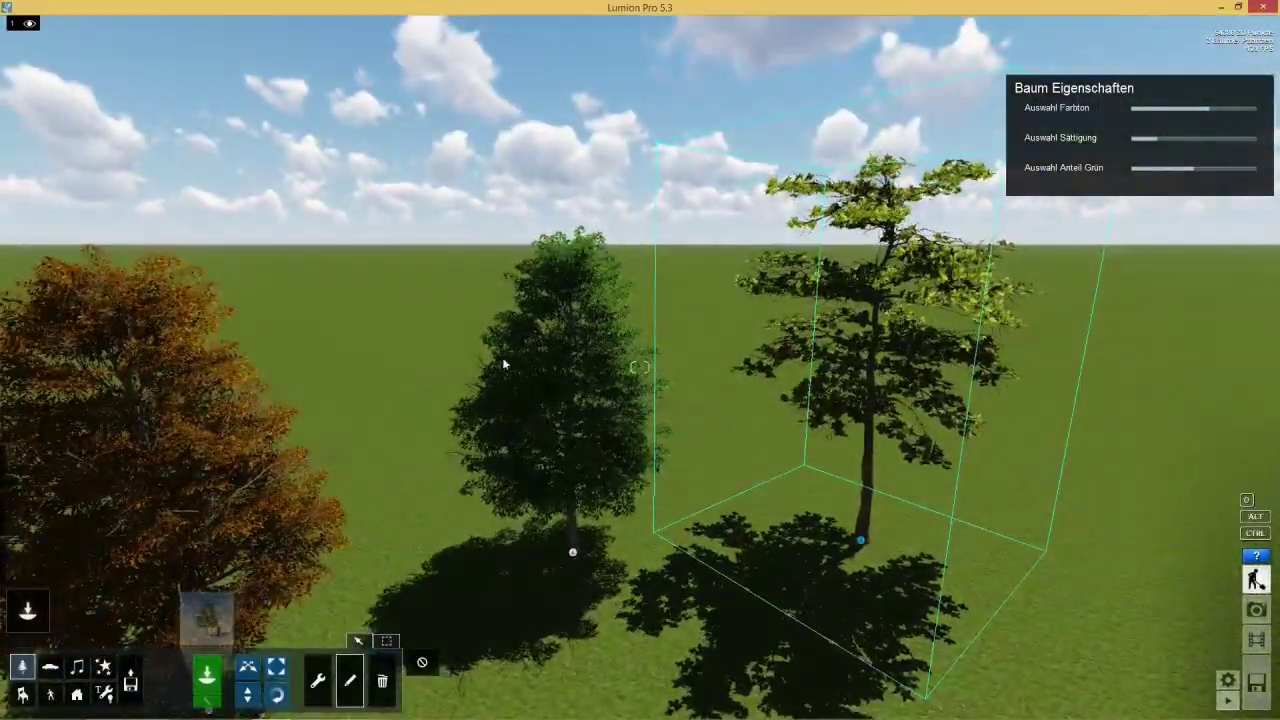